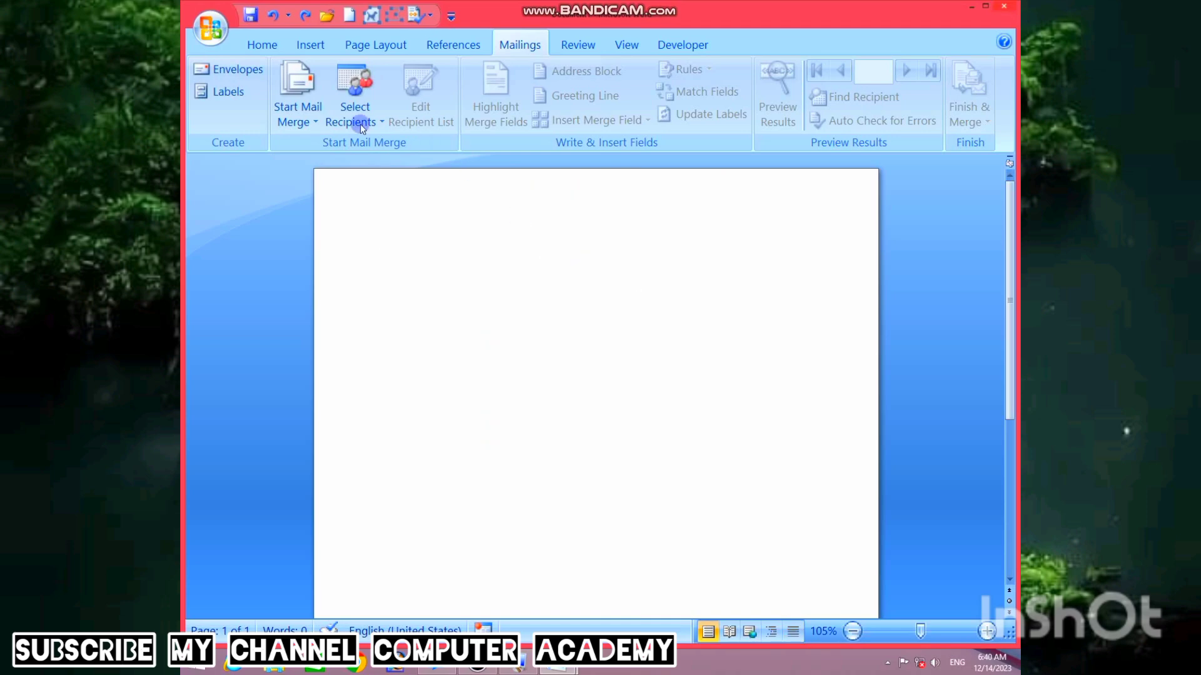
- Choose Letters as the mail merge document type and launch the Step by Step Mail Merge Wizard
left_click(314, 125)
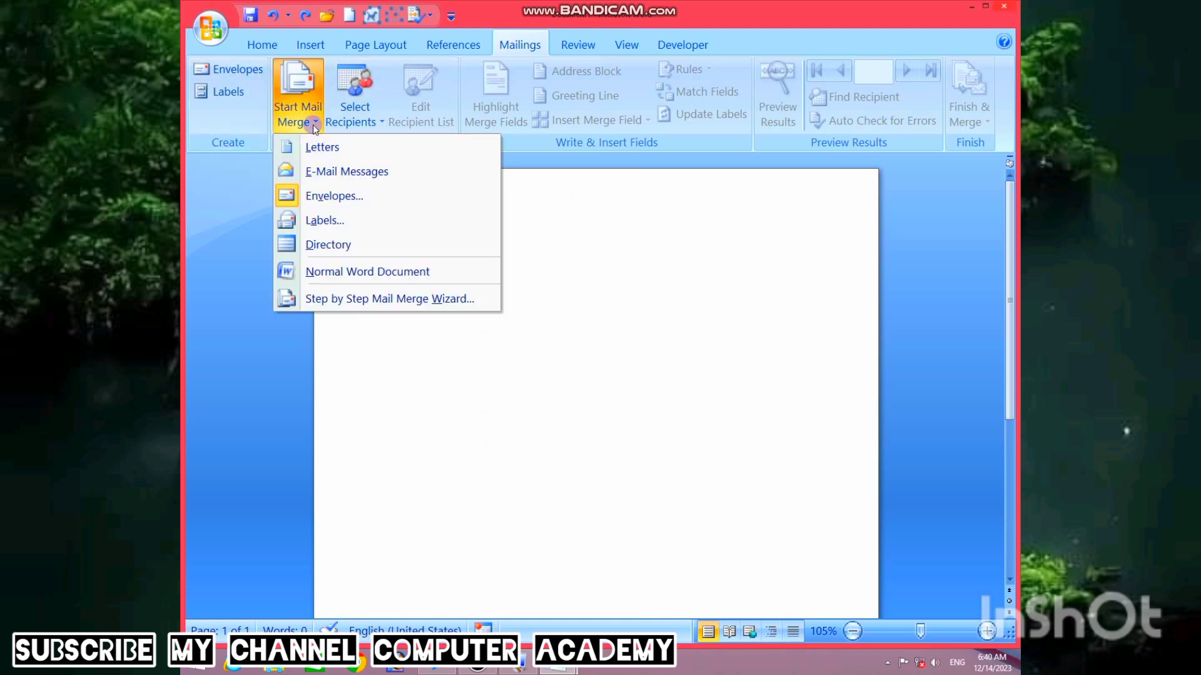
left_click(324, 244)
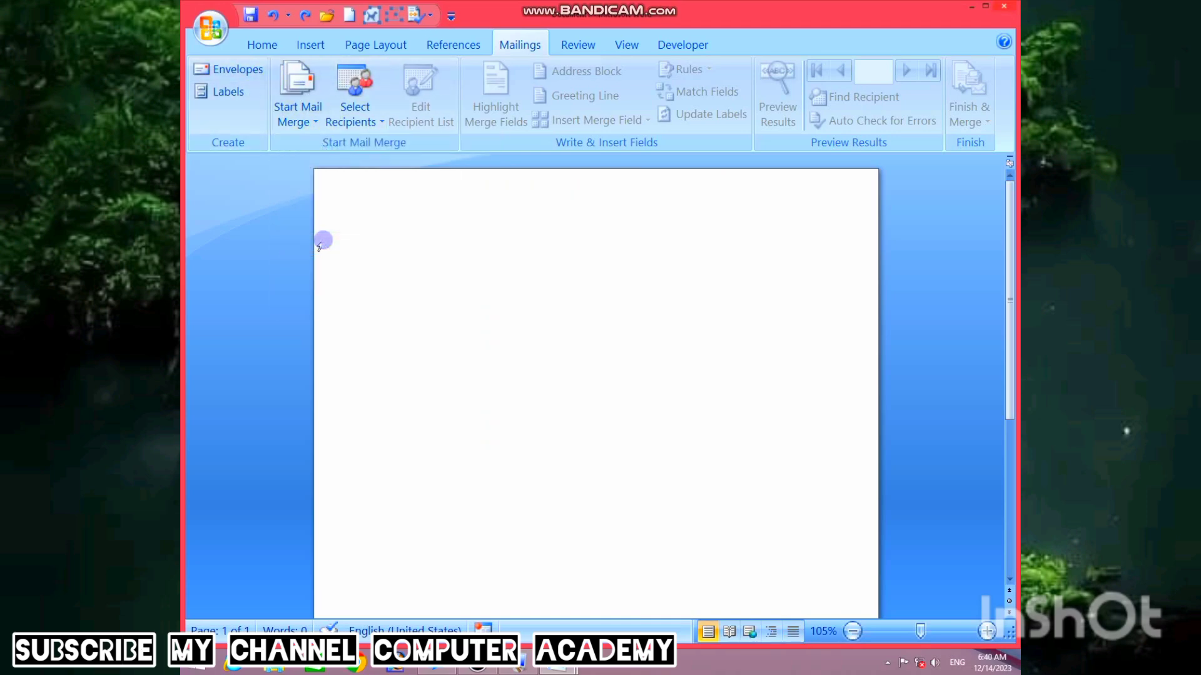
left_click(313, 125)
left_click(321, 147)
left_click(313, 125)
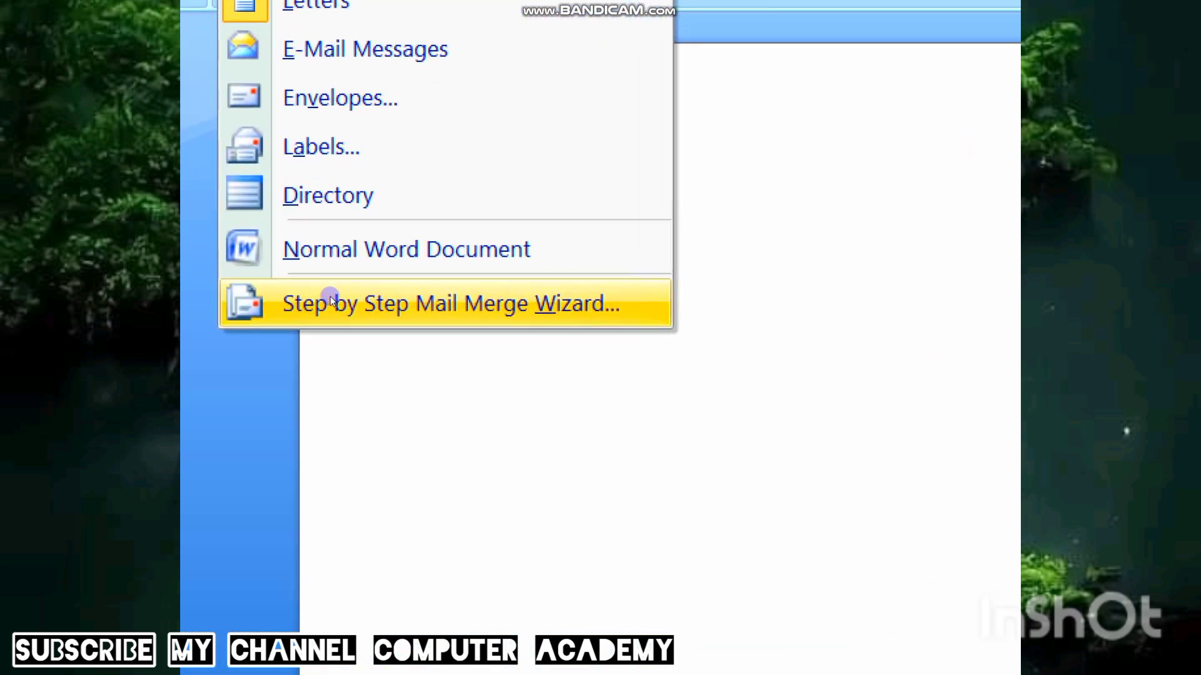
left_click(346, 300)
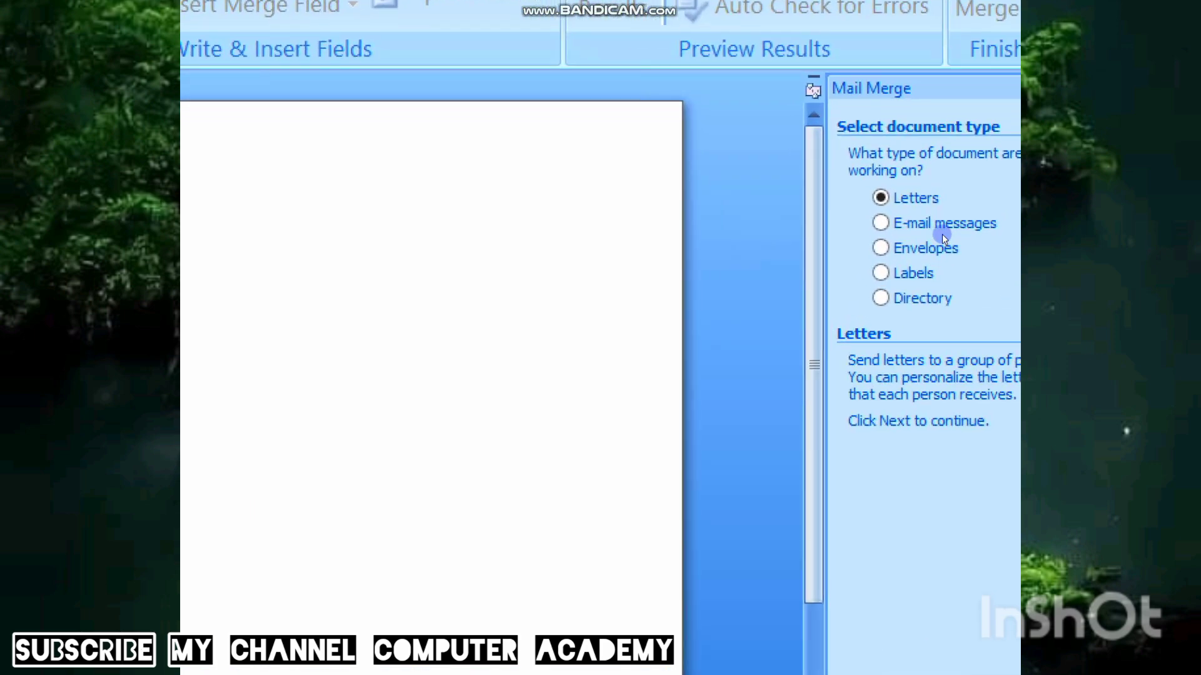
- Advance the wizard and open FATHER ABOUT LATTER.docx from the Desktop as the starting document
left_click(962, 585)
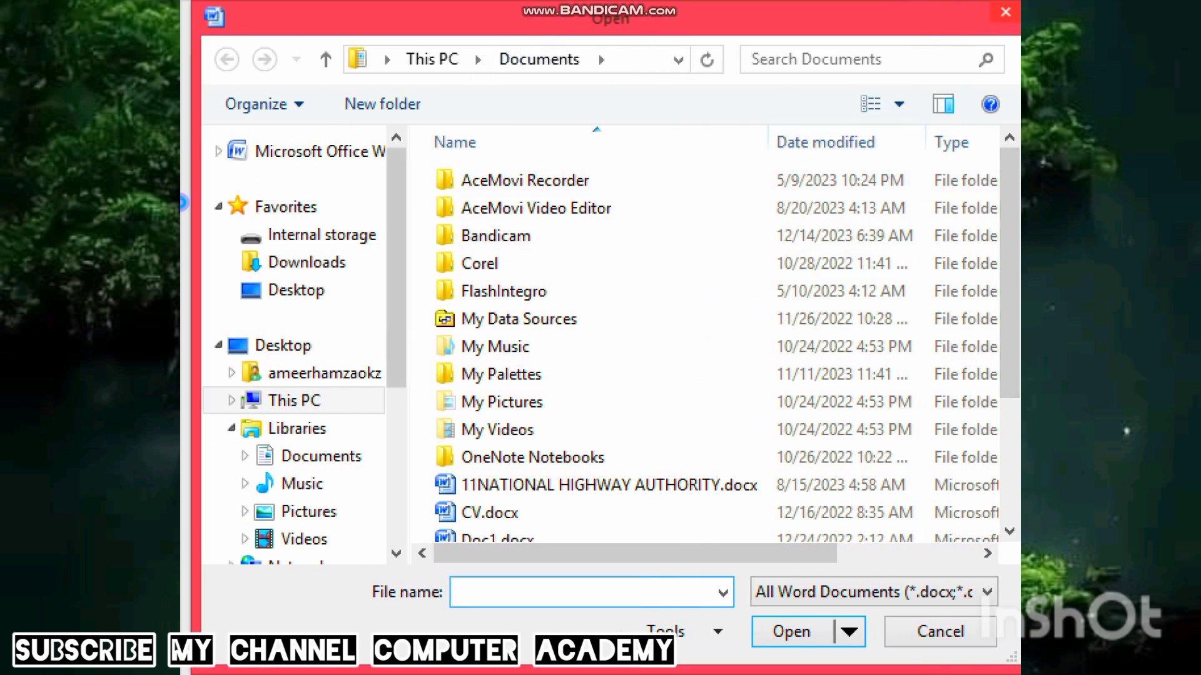
left_click(297, 290)
scroll(404, 157, "down", 3)
key("Down")
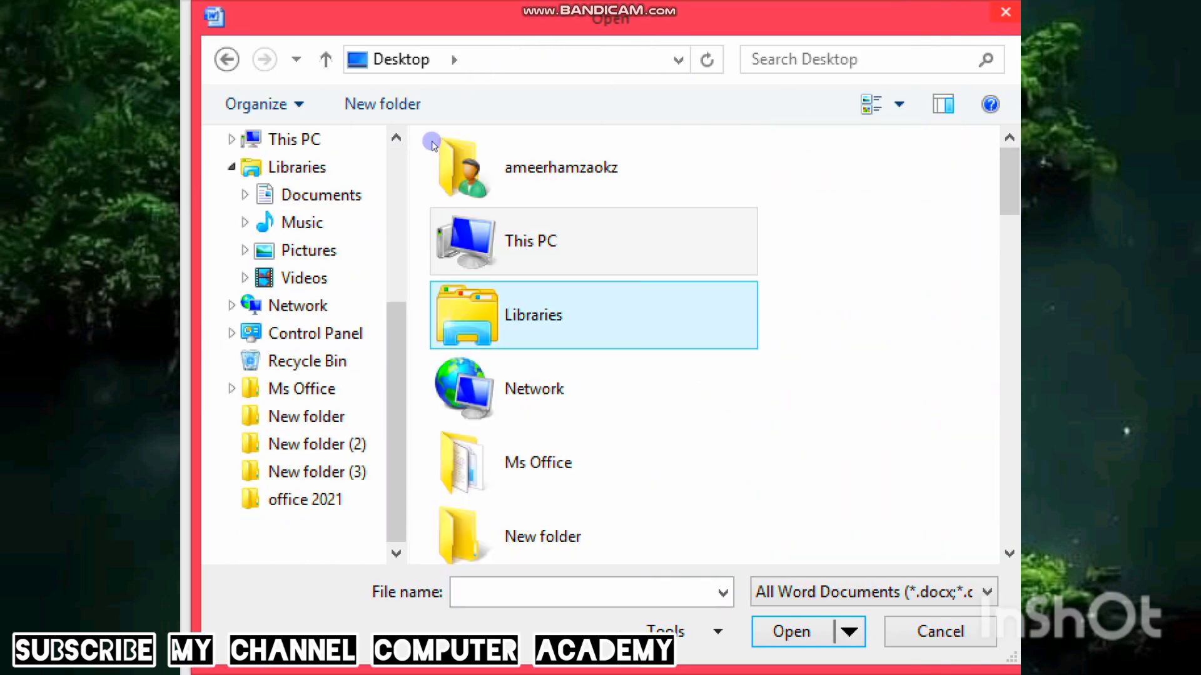
key("Page_Down")
key("Up")
key("Up")
key("Up")
key("Up")
key("Up")
key("Up")
key("Up")
key("Up")
key("Up")
key("Up")
key("Up")
key("Up")
key("Down")
key("Down")
key("Down")
key("Down")
key("Down")
key("Down")
key("Down")
key("Down")
key("Down")
key("Down")
key("Down")
key("Down")
key("Down")
key("Down")
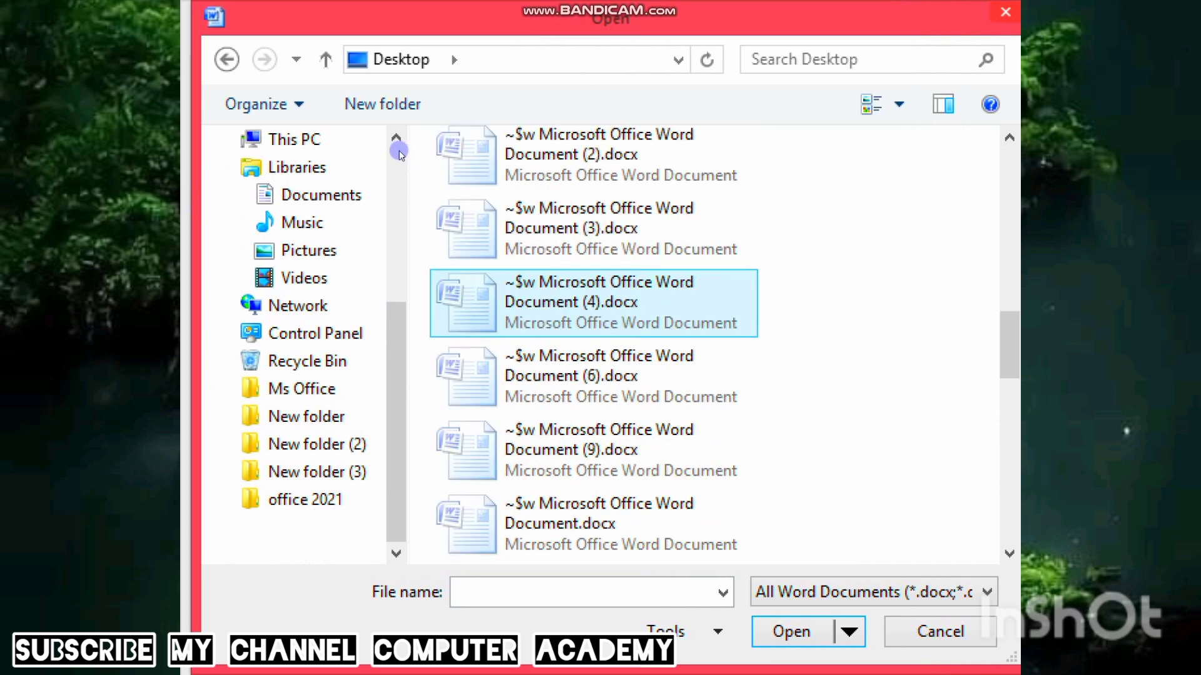
key("l")
key("Down")
key("Up")
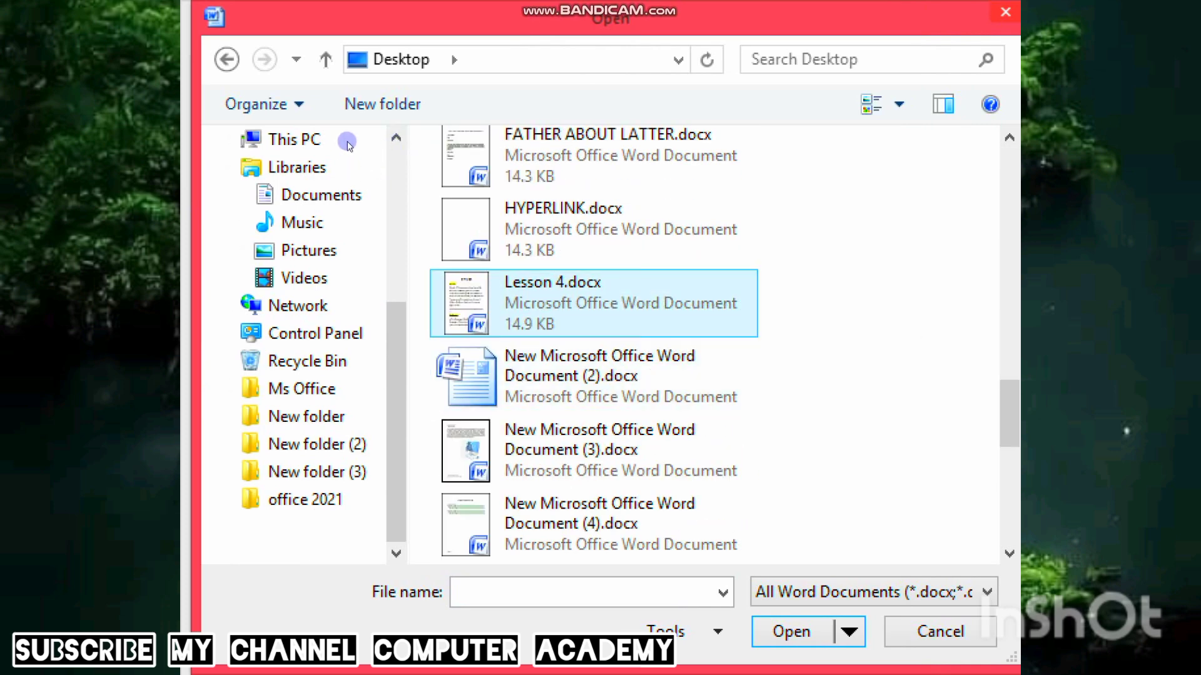
key("Up")
key("Up")
key("Up")
key("Up")
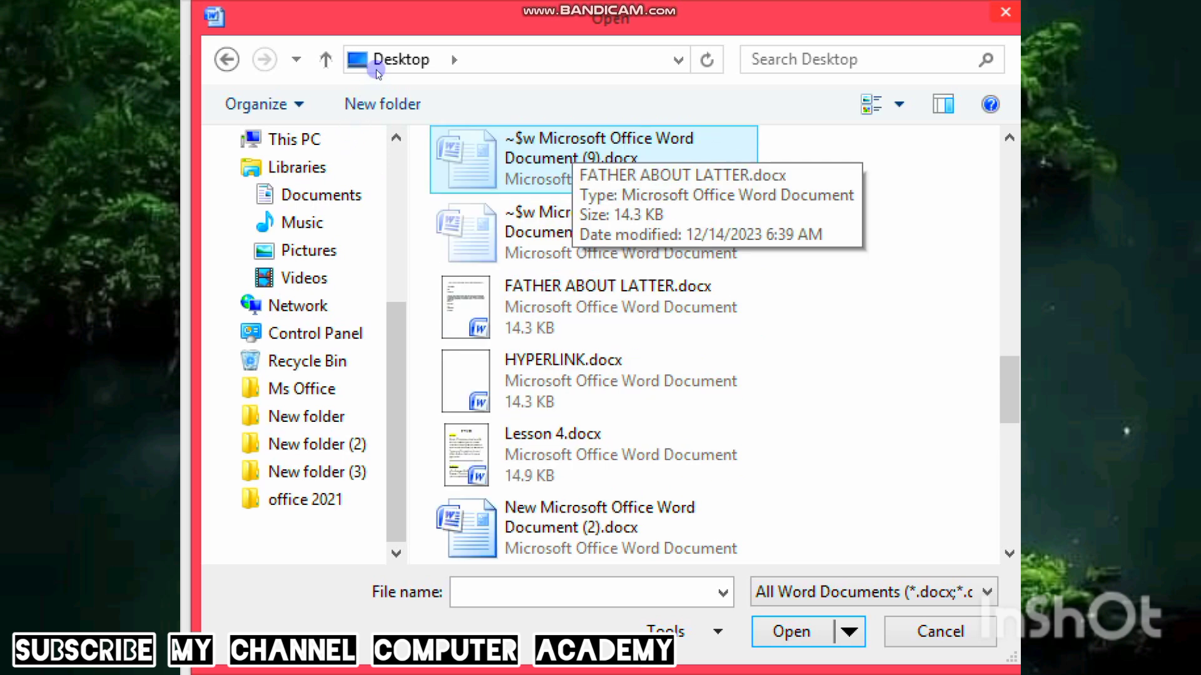
key("Down")
key("Down")
key("space")
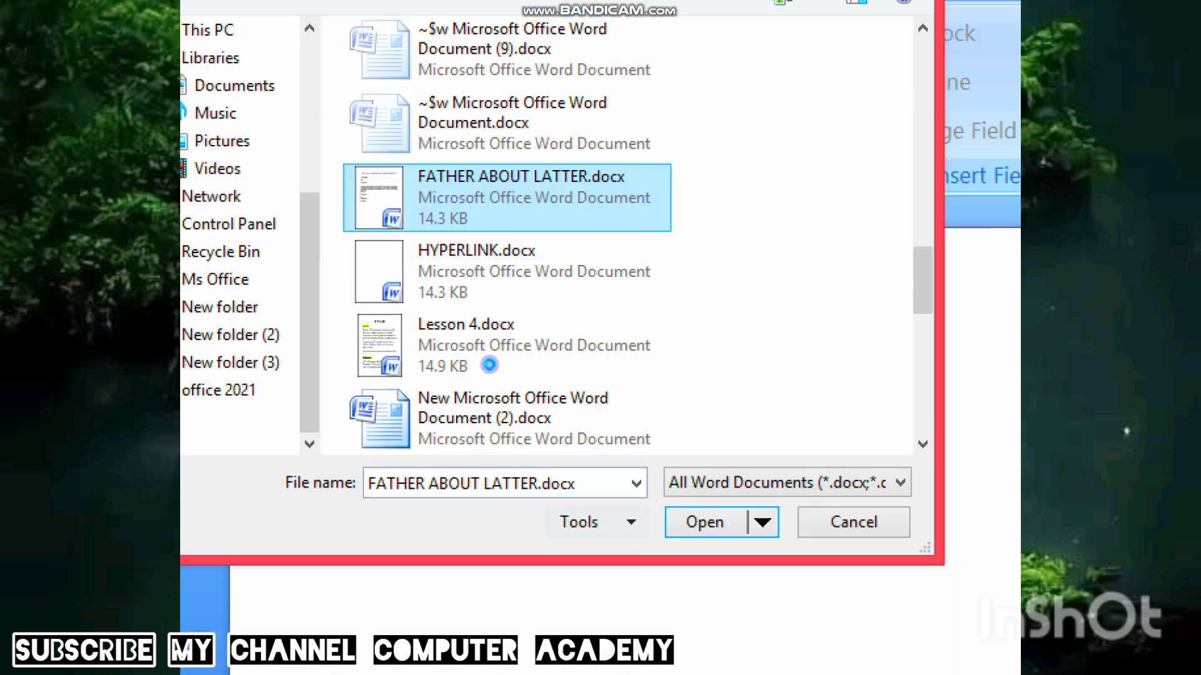
key("Return")
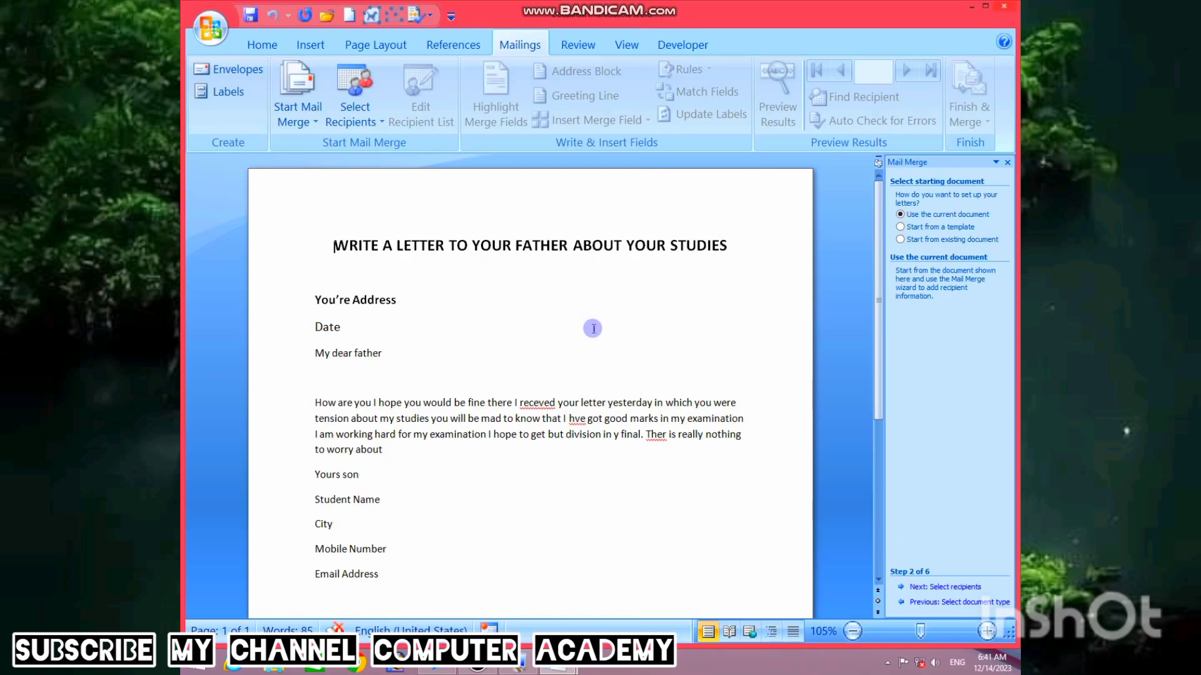
- Correct 'receved' and 'Ther' to 'receded' and 'There', close the wizard pane, and open Select Recipients
right_click(536, 402)
left_click(628, 143)
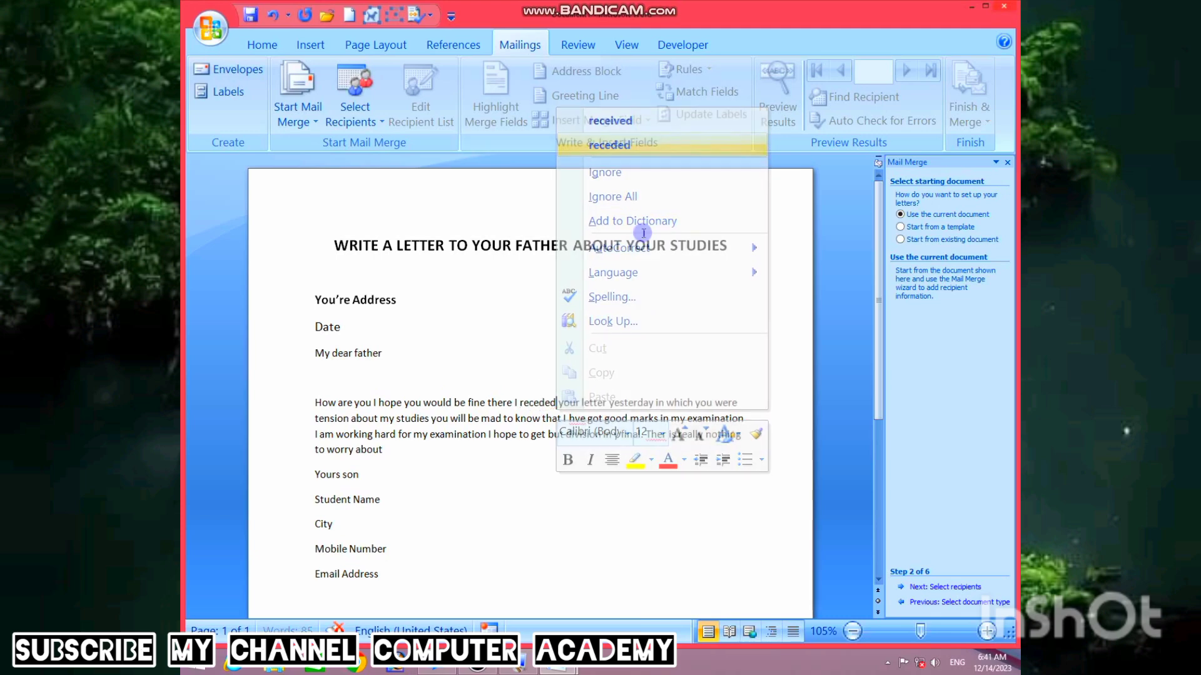
right_click(655, 434)
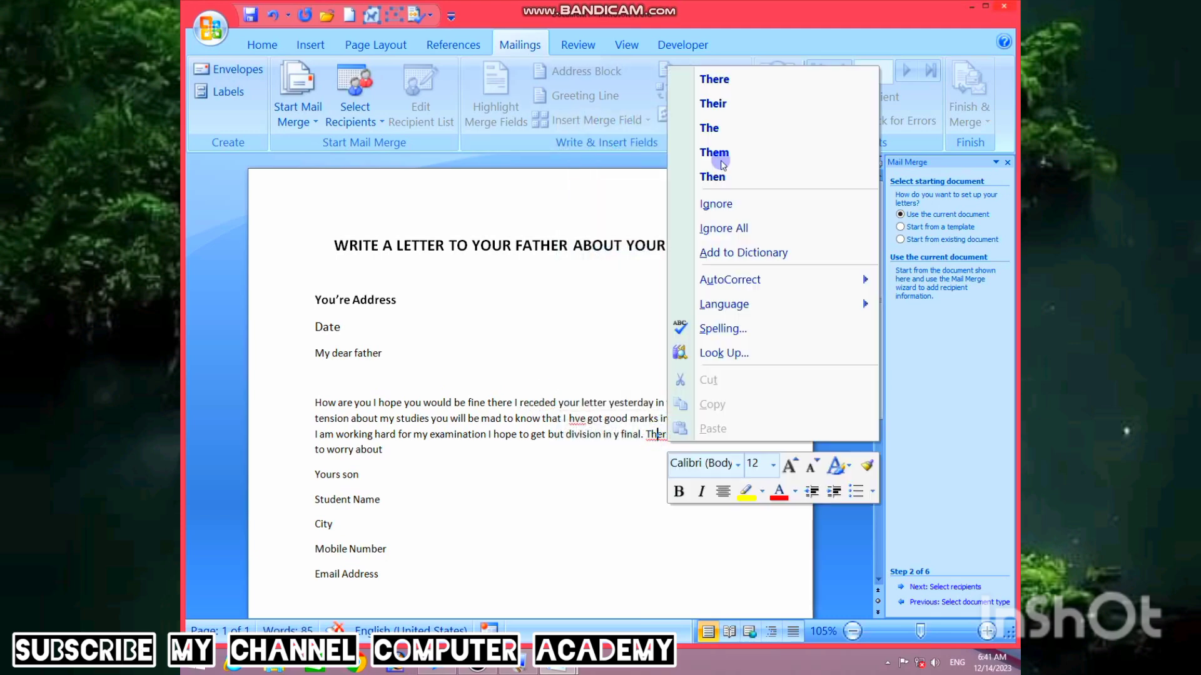
left_click(731, 84)
left_click(1007, 162)
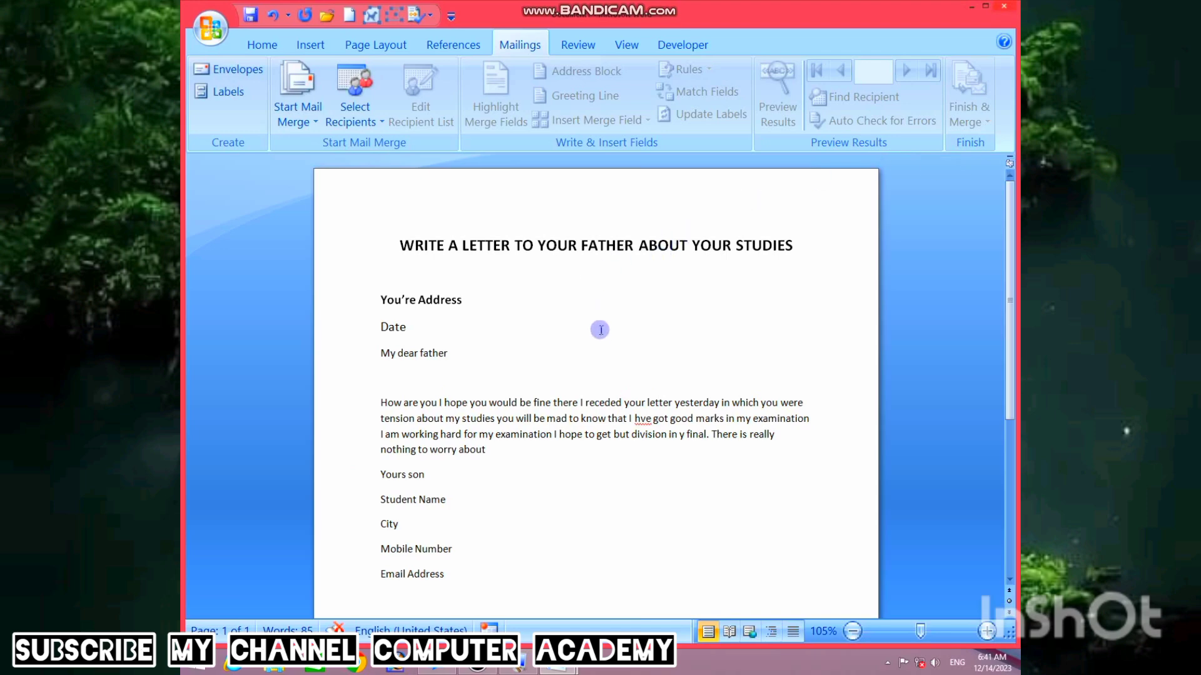
left_click(381, 123)
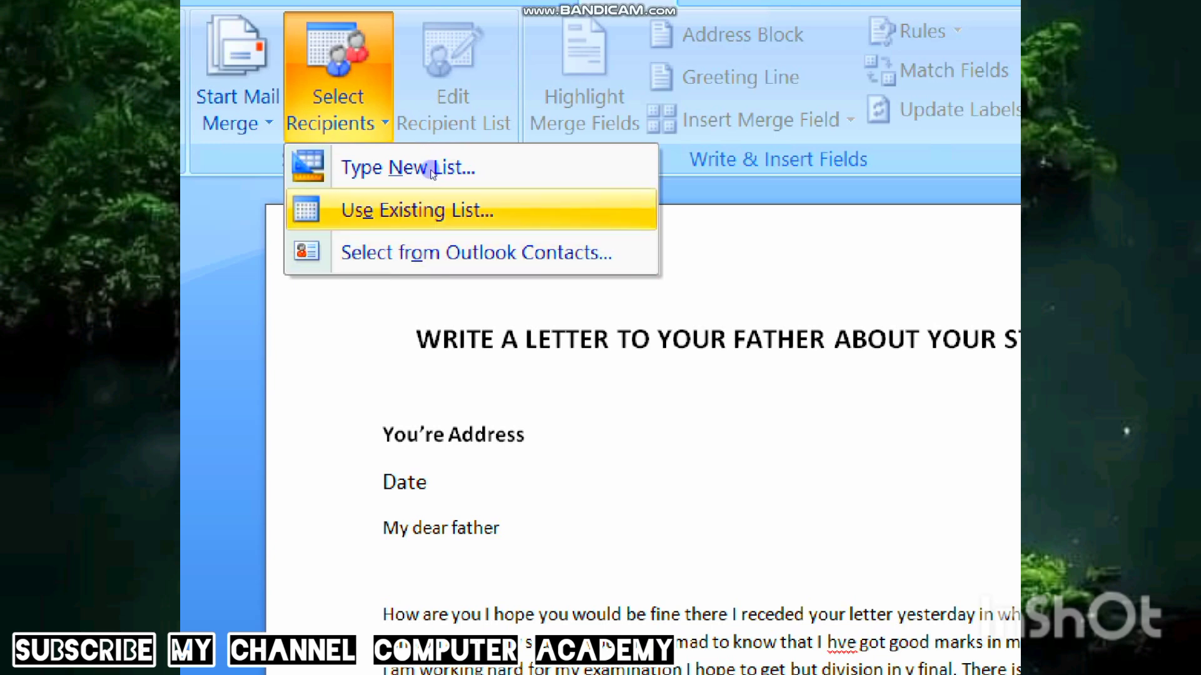
- Start a new recipient list, delete the Title field and rename First Name to Sudent Name
left_click(424, 146)
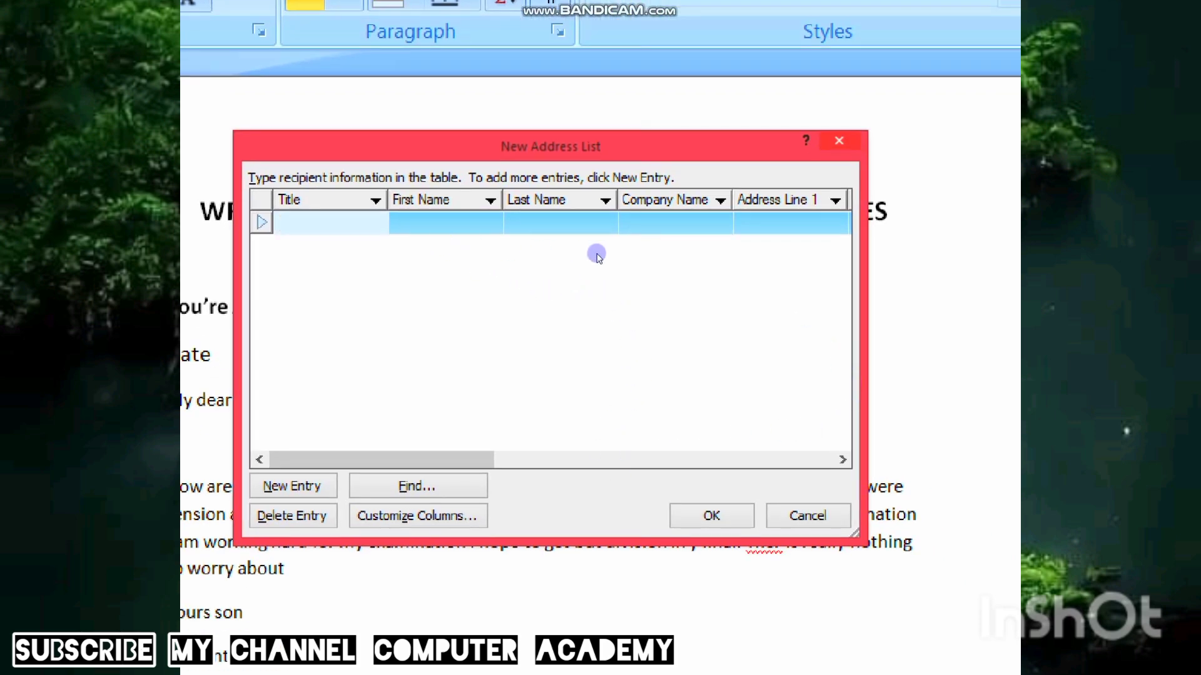
scroll(726, 239, "right", 1)
scroll(774, 244, "left", 1)
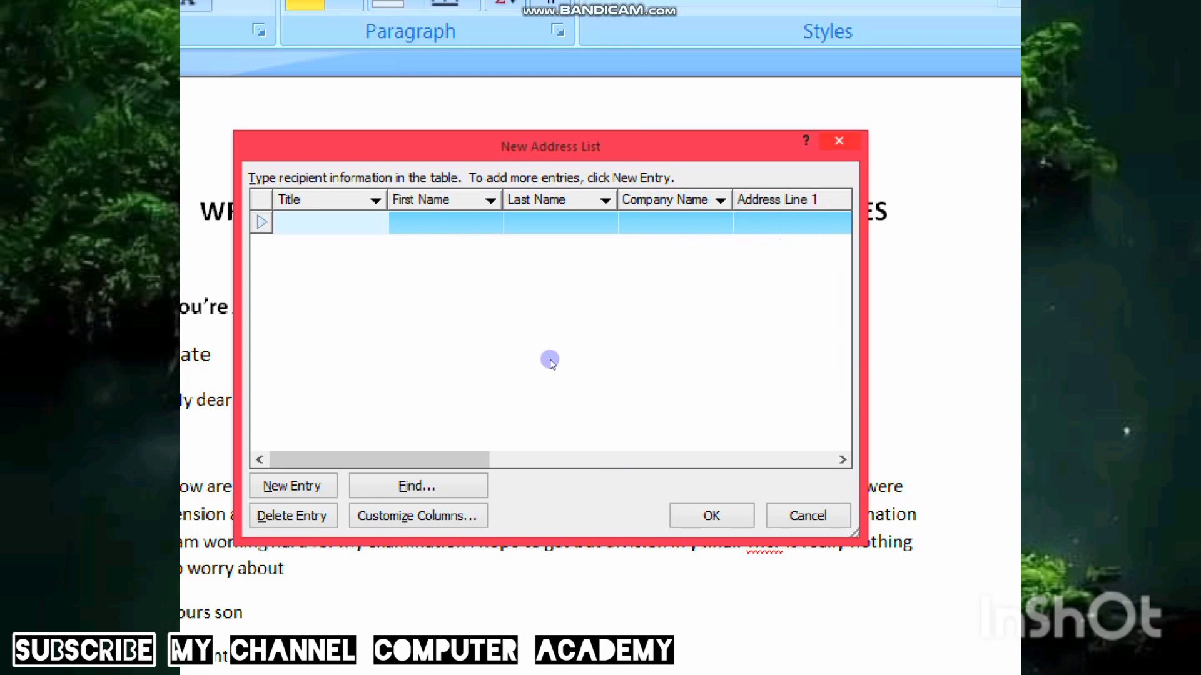
key("alt+z")
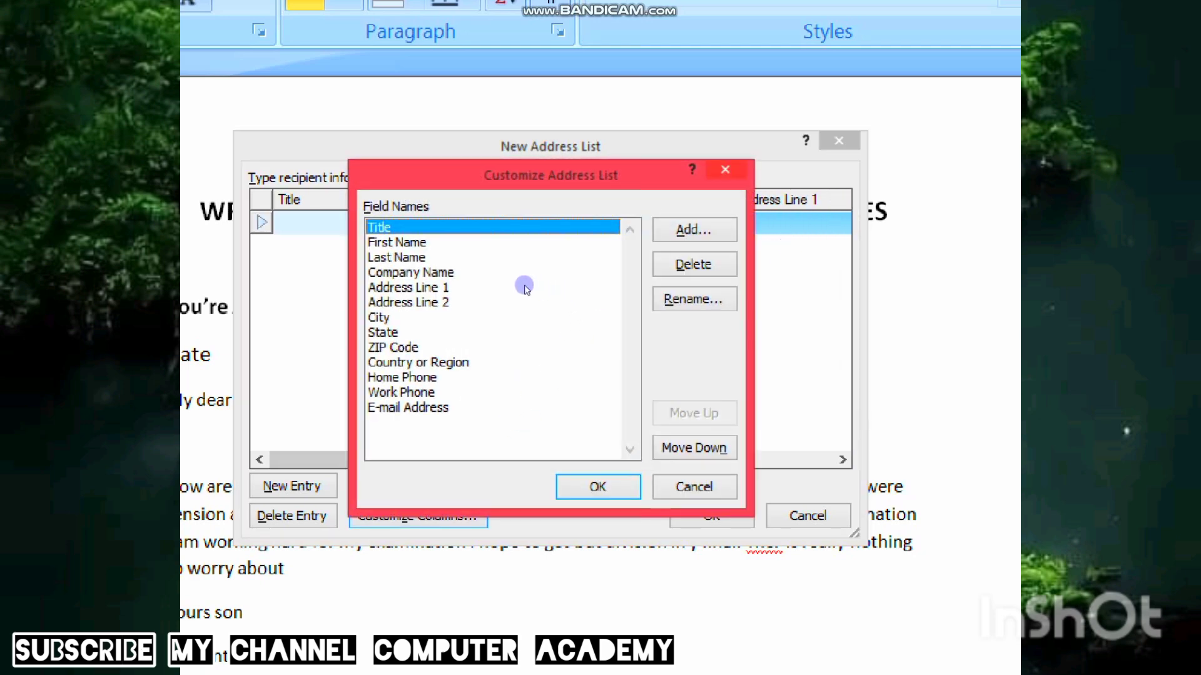
left_click(696, 275)
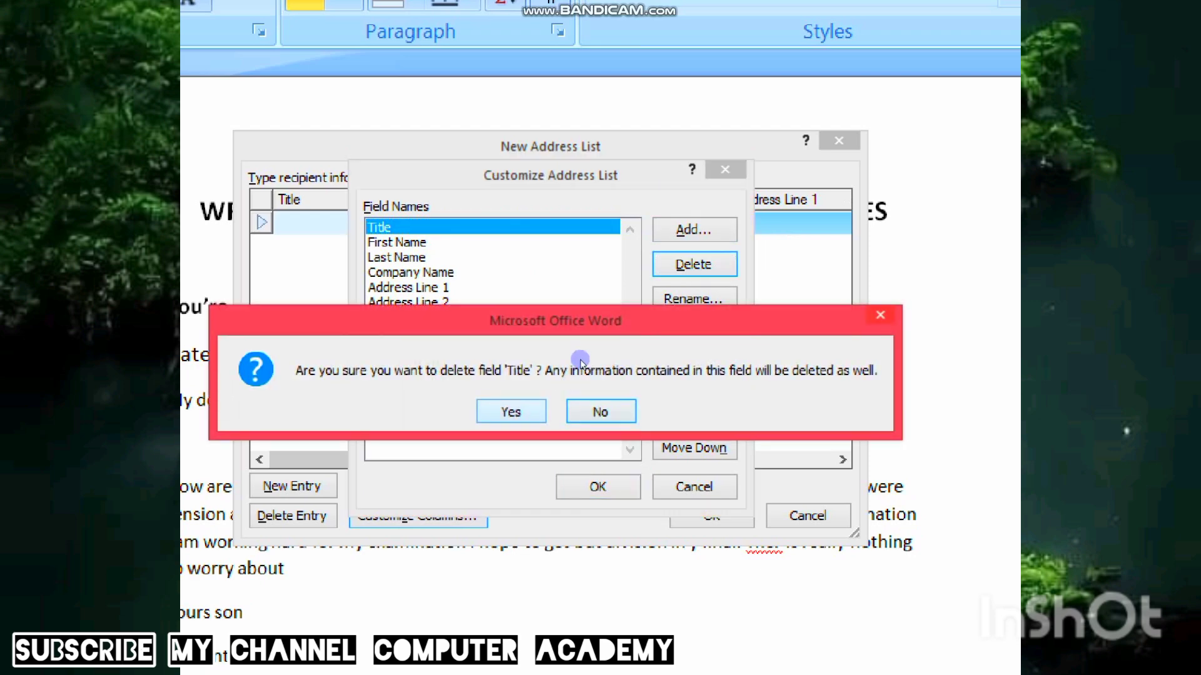
left_click(510, 411)
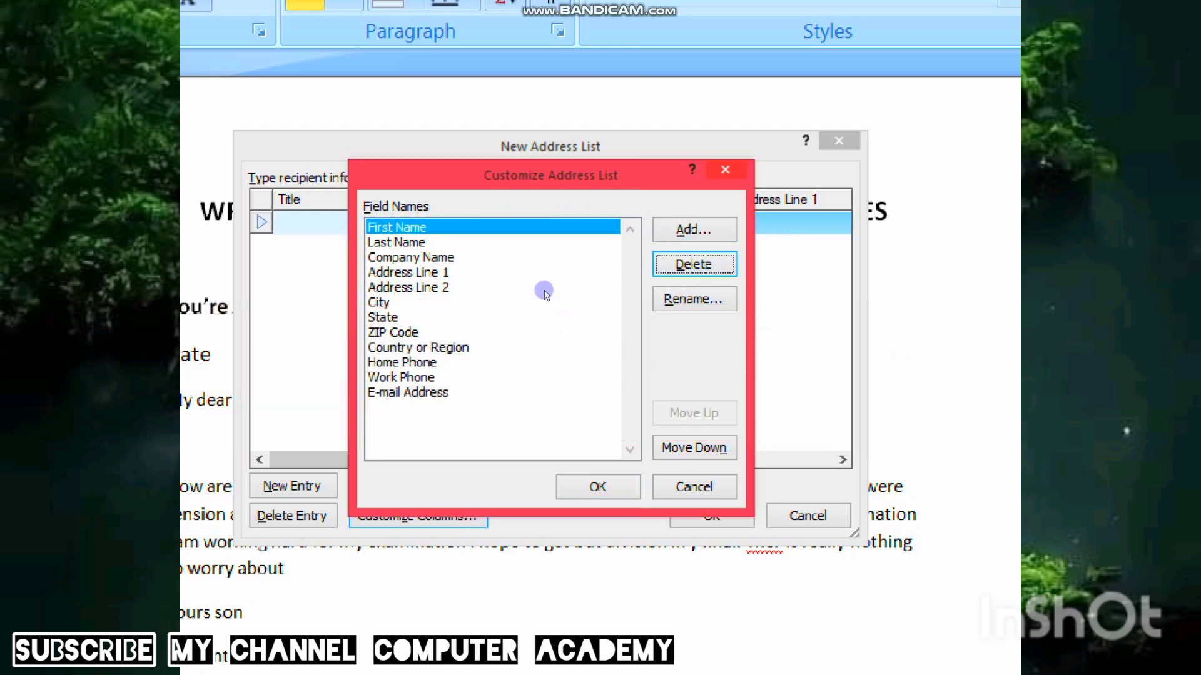
left_click(686, 298)
type("Sudent Name")
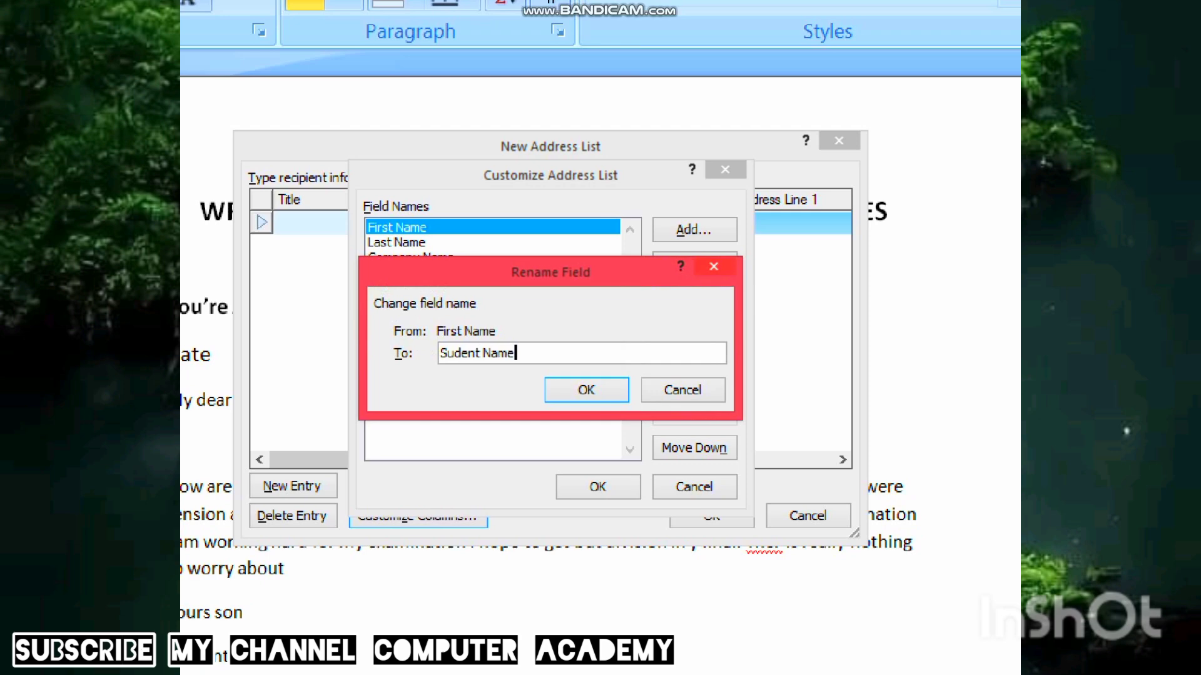
key("Tab")
key("Return")
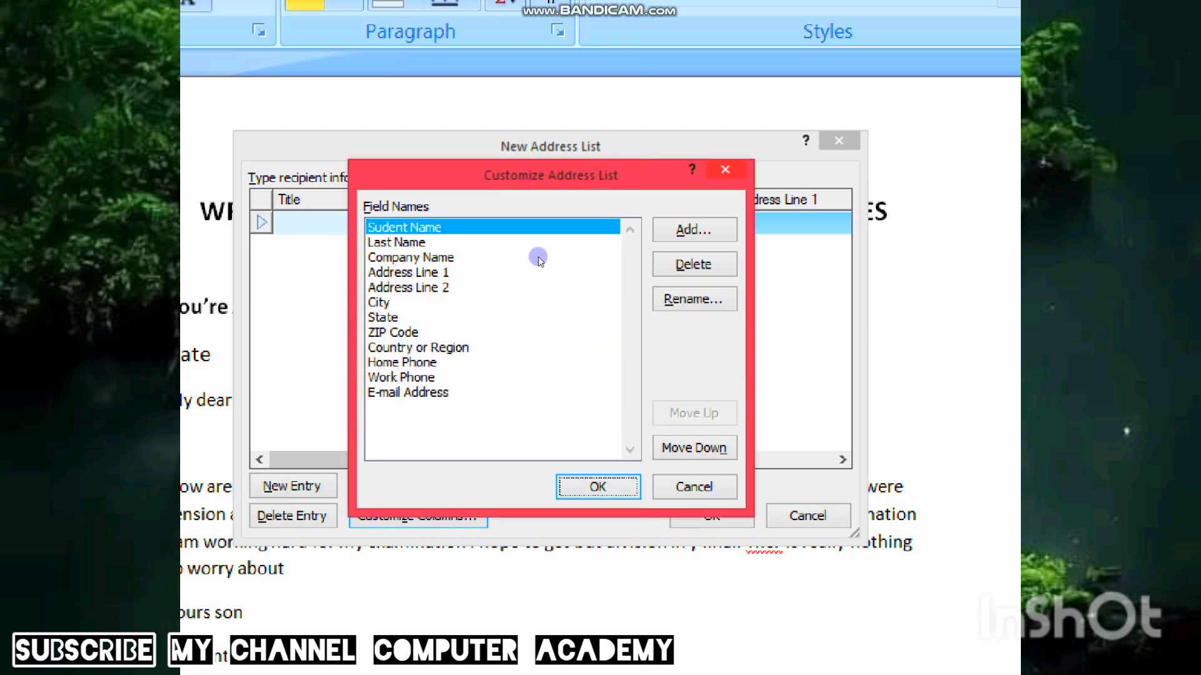
- Rename Last Name to Father Name and delete the Company Name field
left_click(523, 262)
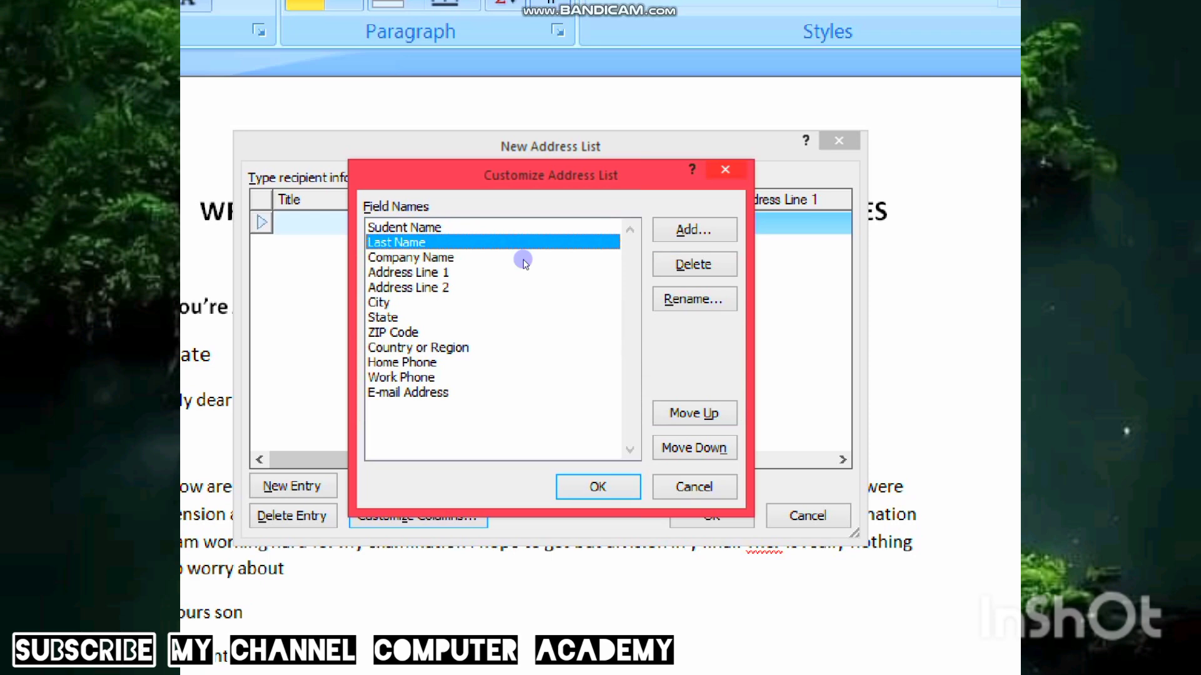
left_click(685, 298)
type("Father Nam")
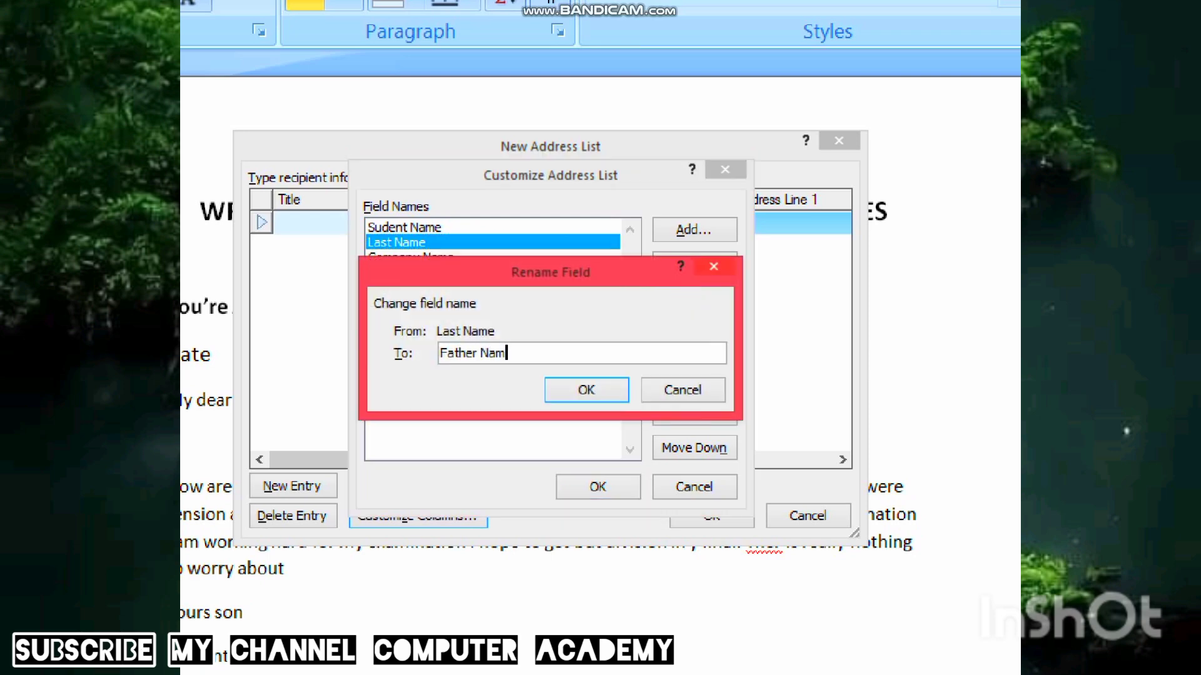
key("Return")
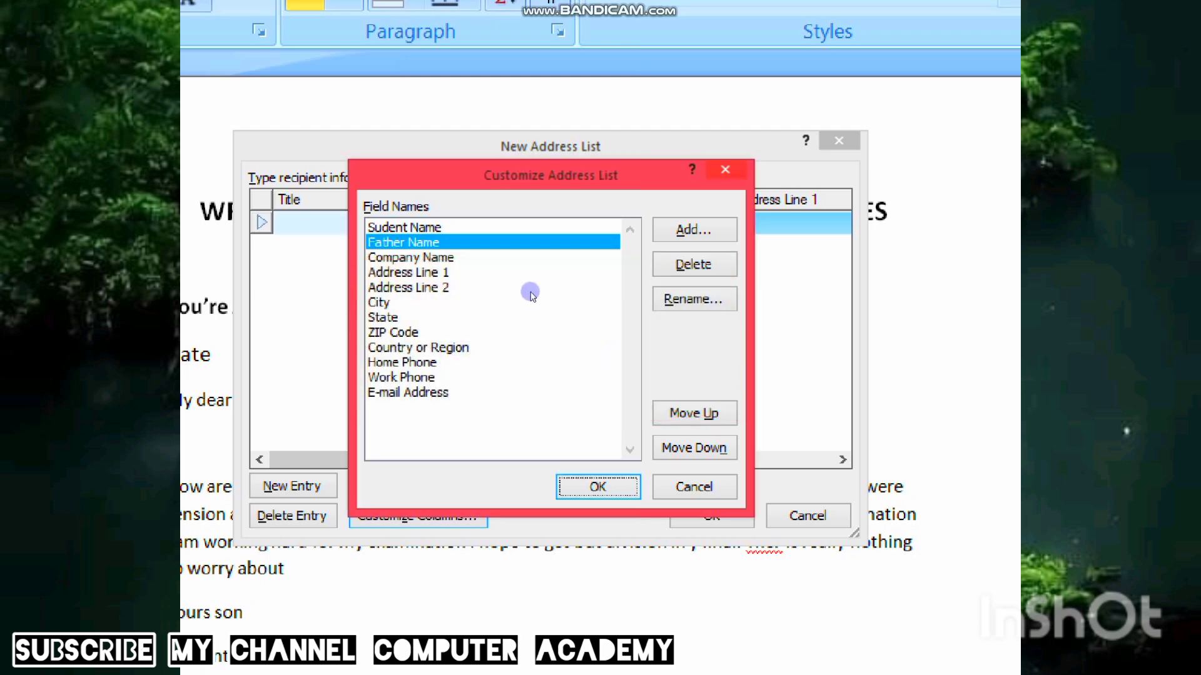
left_click(523, 261)
left_click(693, 264)
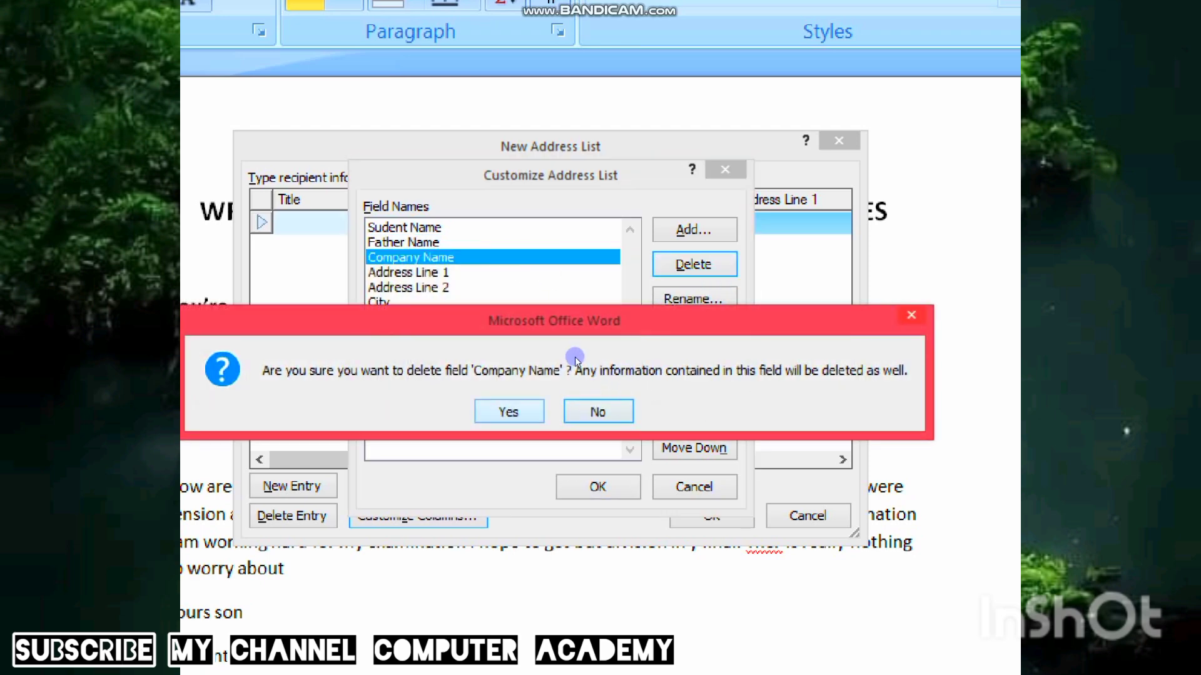
key("Return")
- Rename Address Line 1 to Address and delete the Address Line 2 field
left_click(518, 258)
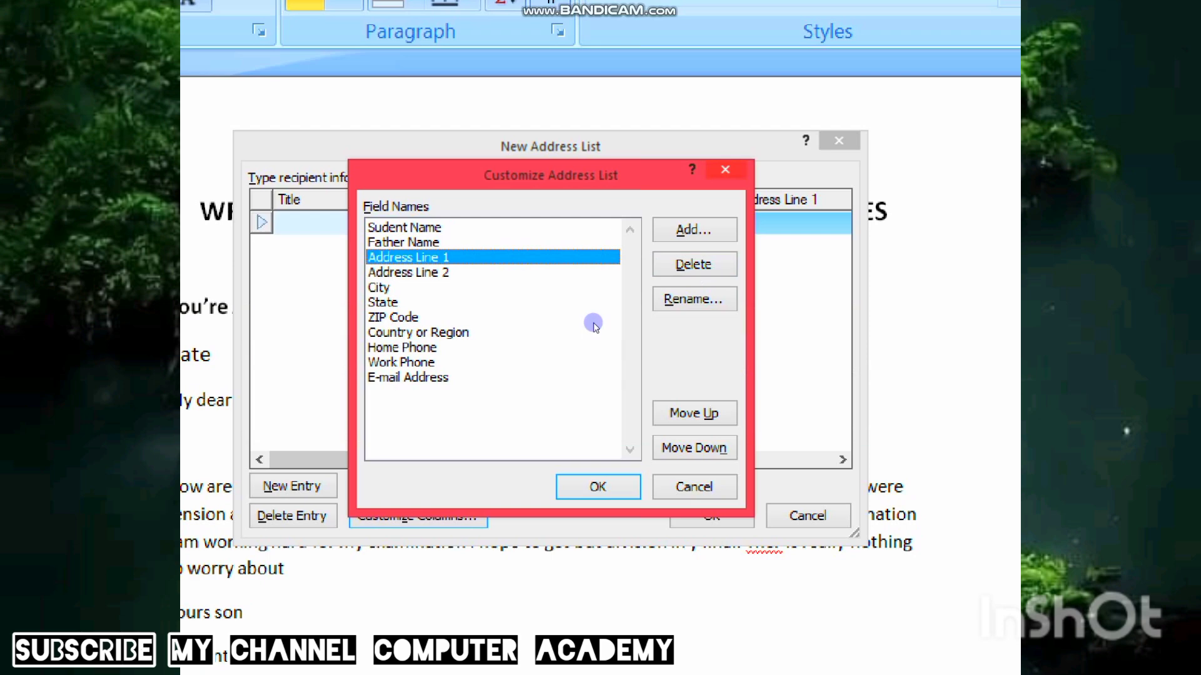
key("Down")
left_click(544, 257)
left_click(672, 298)
type("Addr")
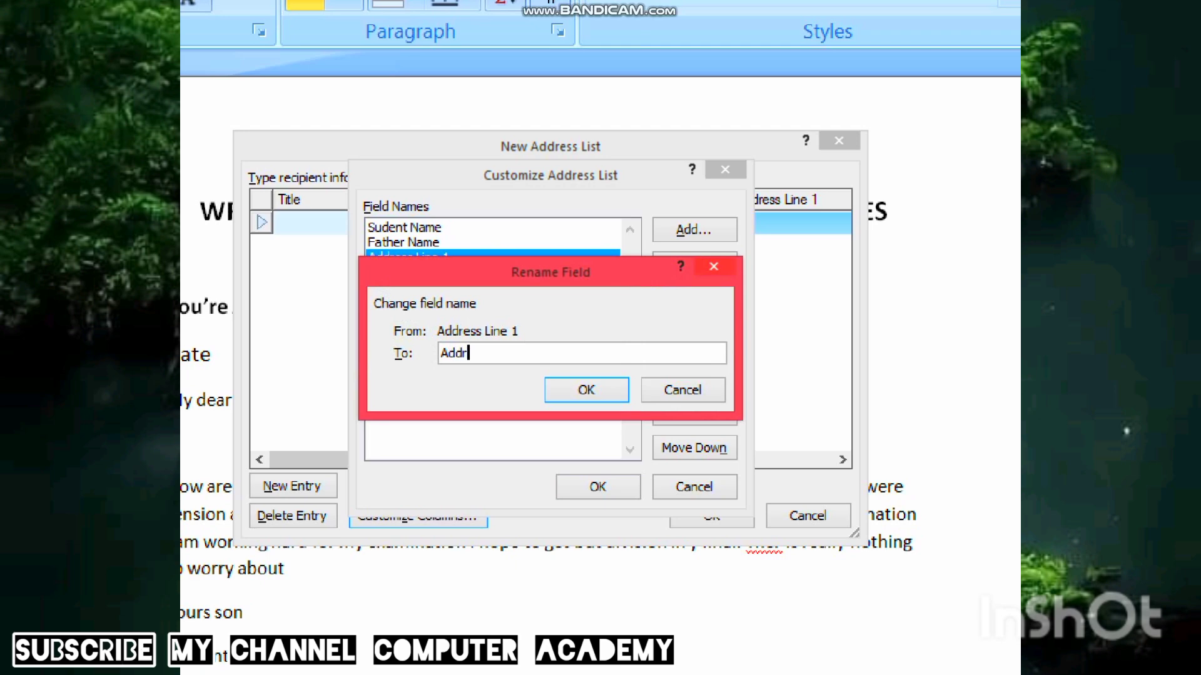
type("ess")
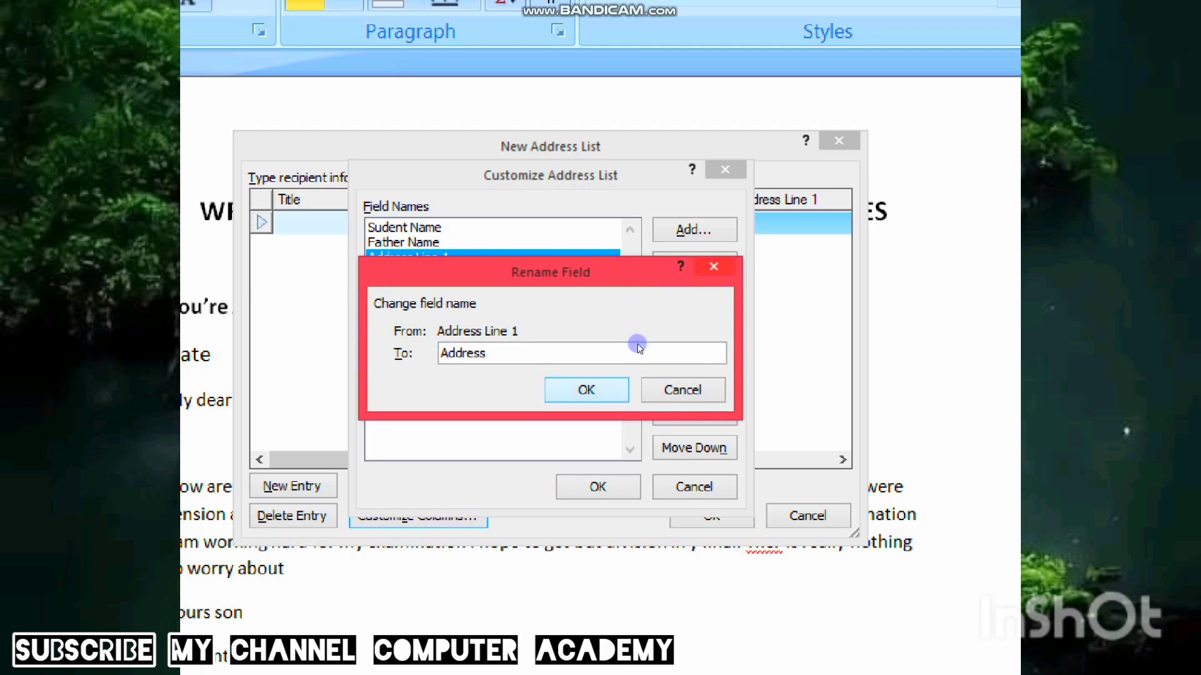
key("Return")
left_click(584, 279)
left_click(693, 264)
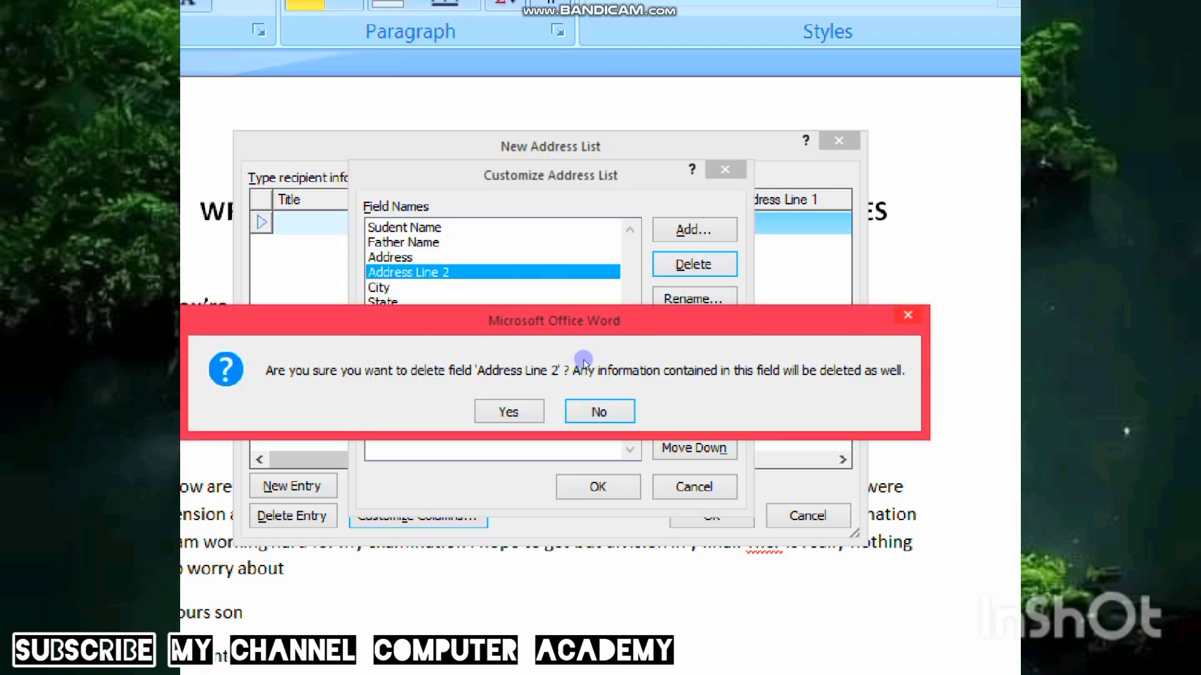
key("Return")
- Delete the State, ZIP Code and Country or Region fields
left_click(513, 287)
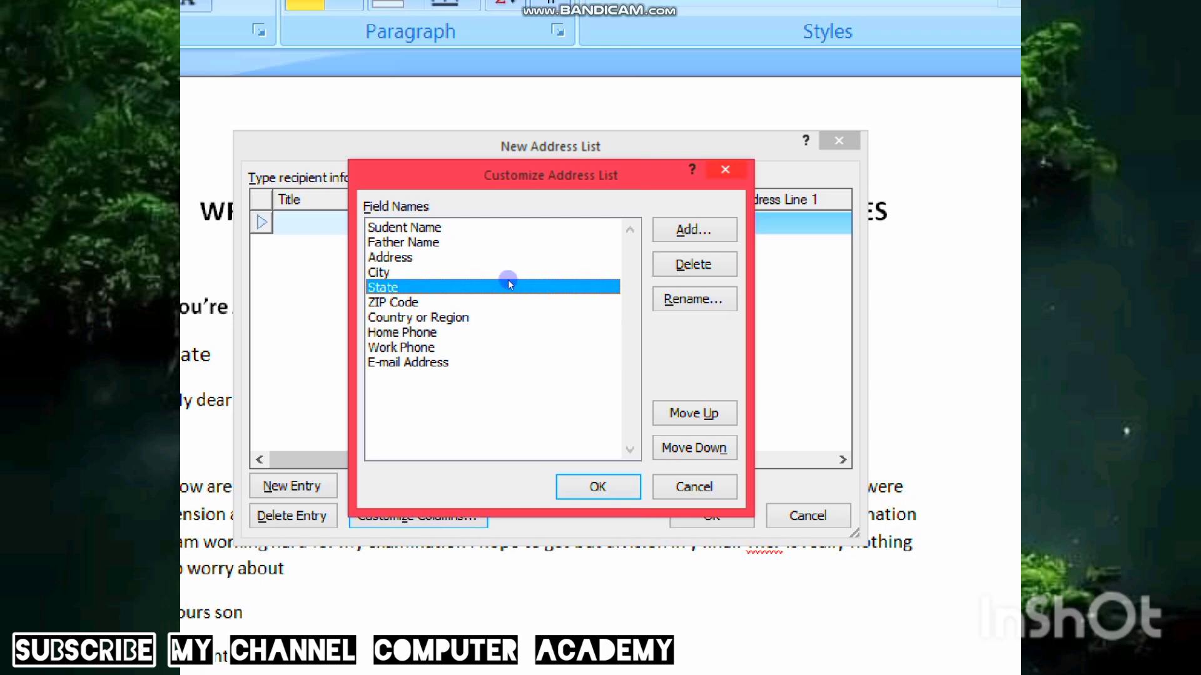
left_click(676, 265)
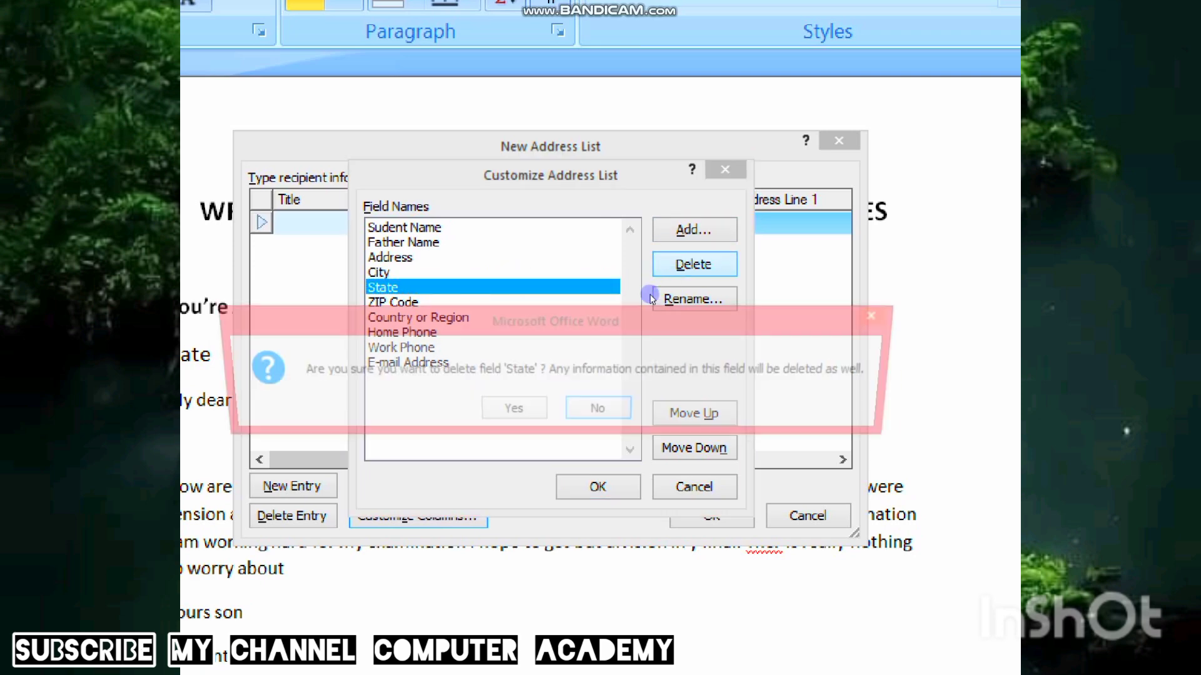
key("Left")
key("Return")
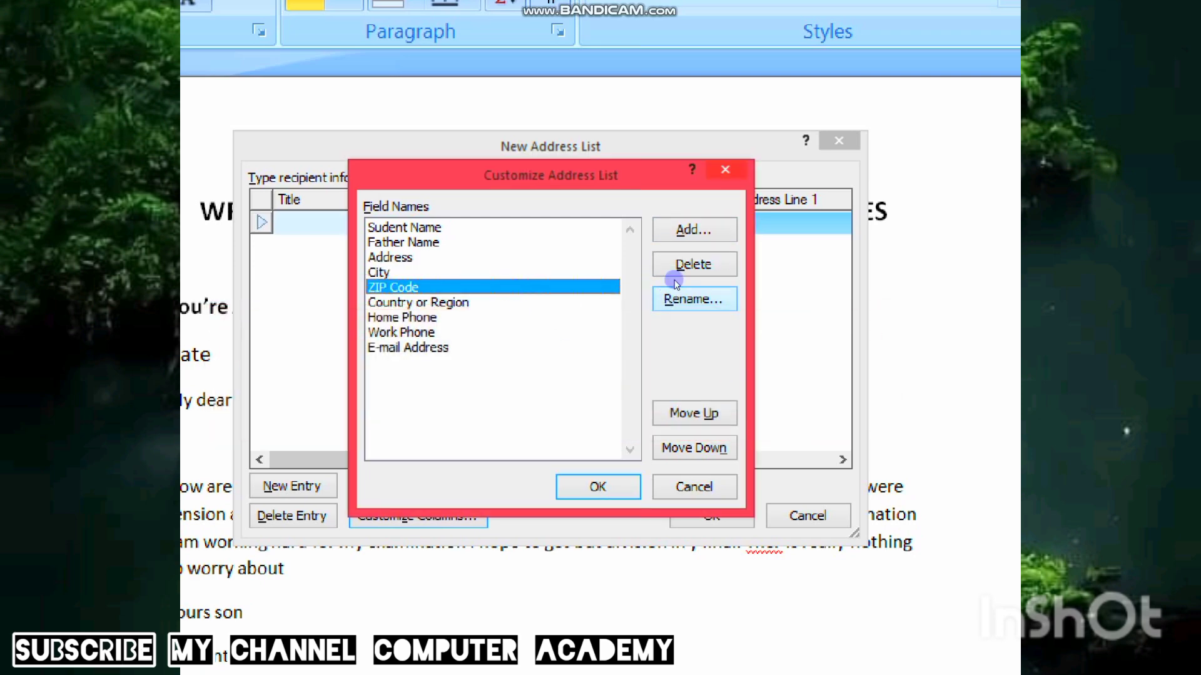
left_click(693, 264)
left_click(513, 407)
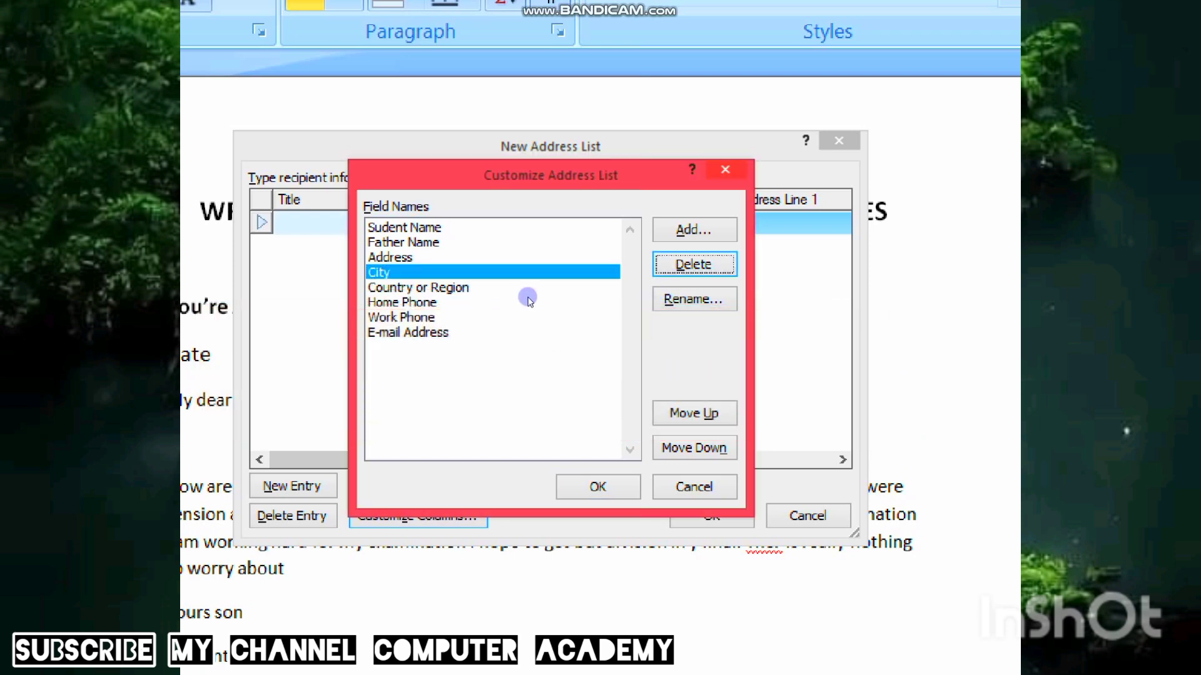
left_click(663, 269)
key("Left")
key("Return")
- Rename Home Phone to Mobile Number and delete the Work Phone field
left_click(529, 292)
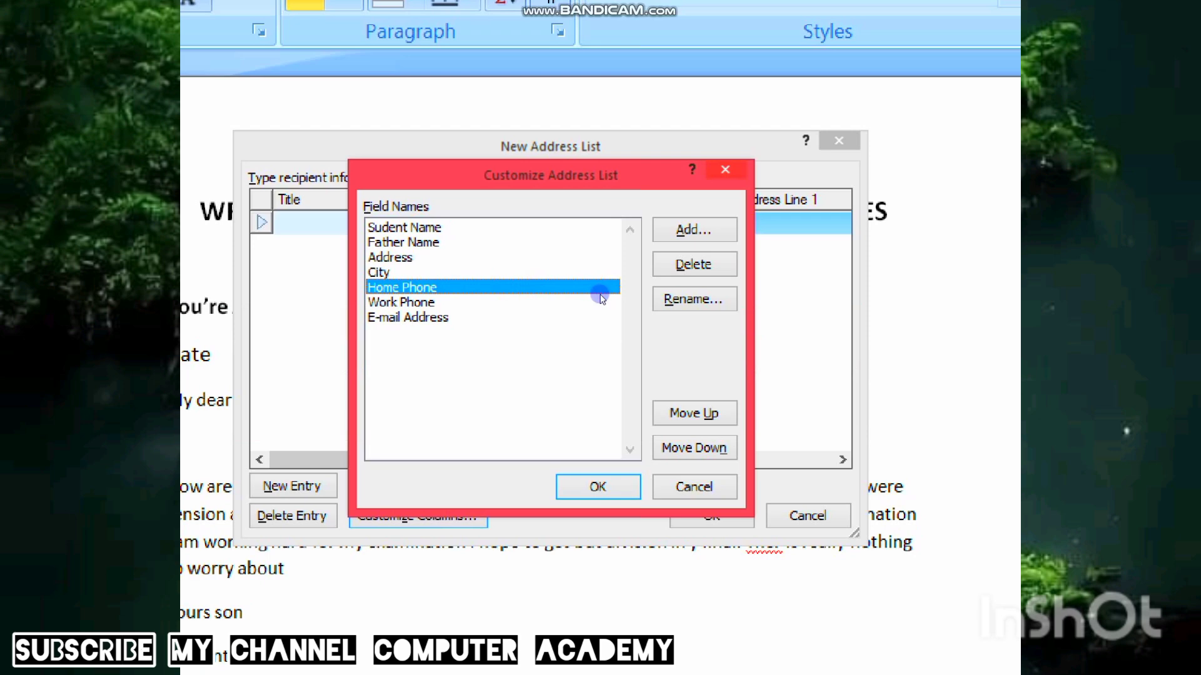
left_click(695, 299)
type("Mobile Nu")
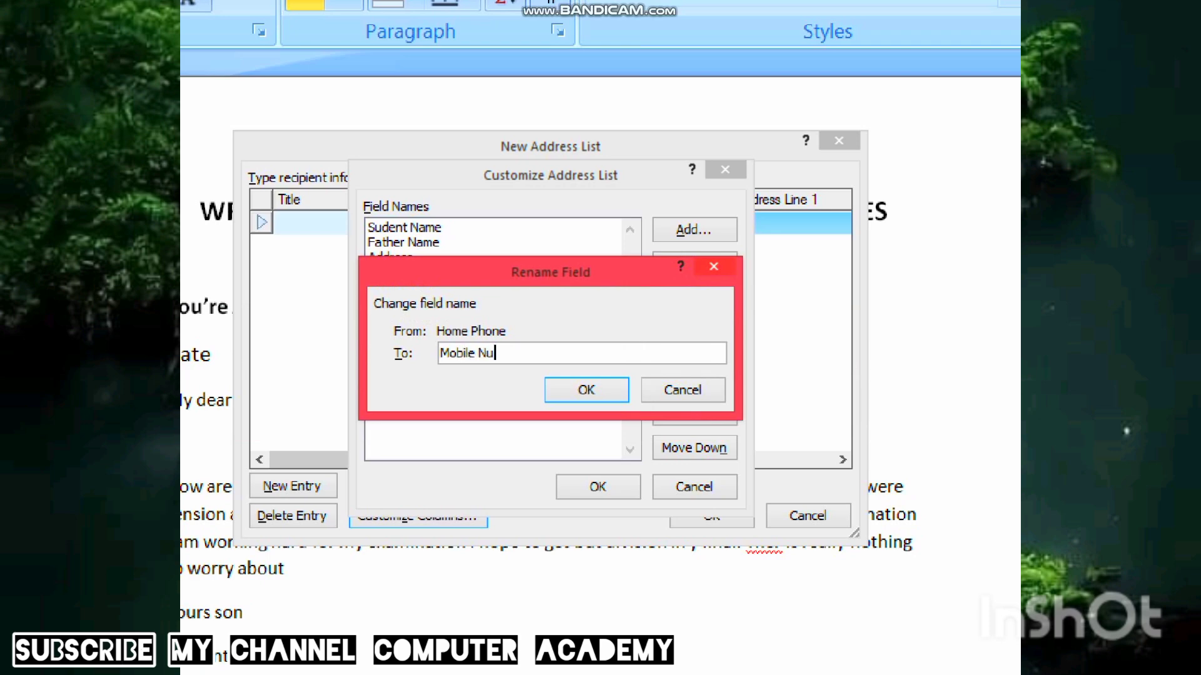
type("mber")
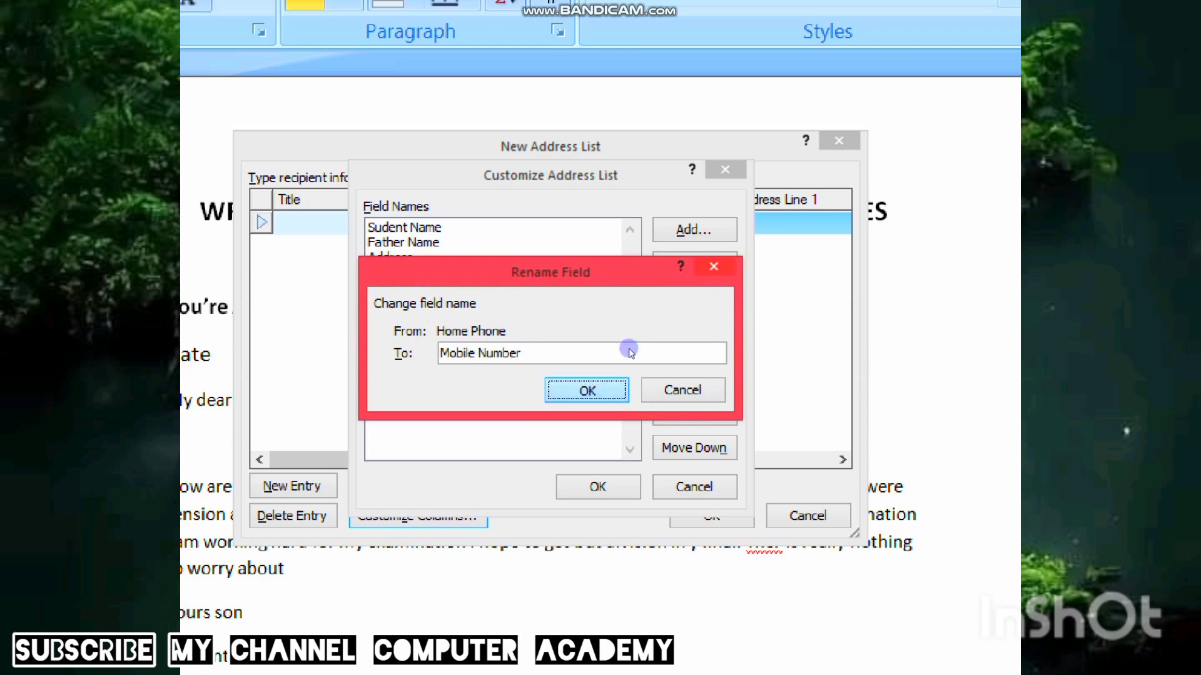
key("Return")
left_click(528, 305)
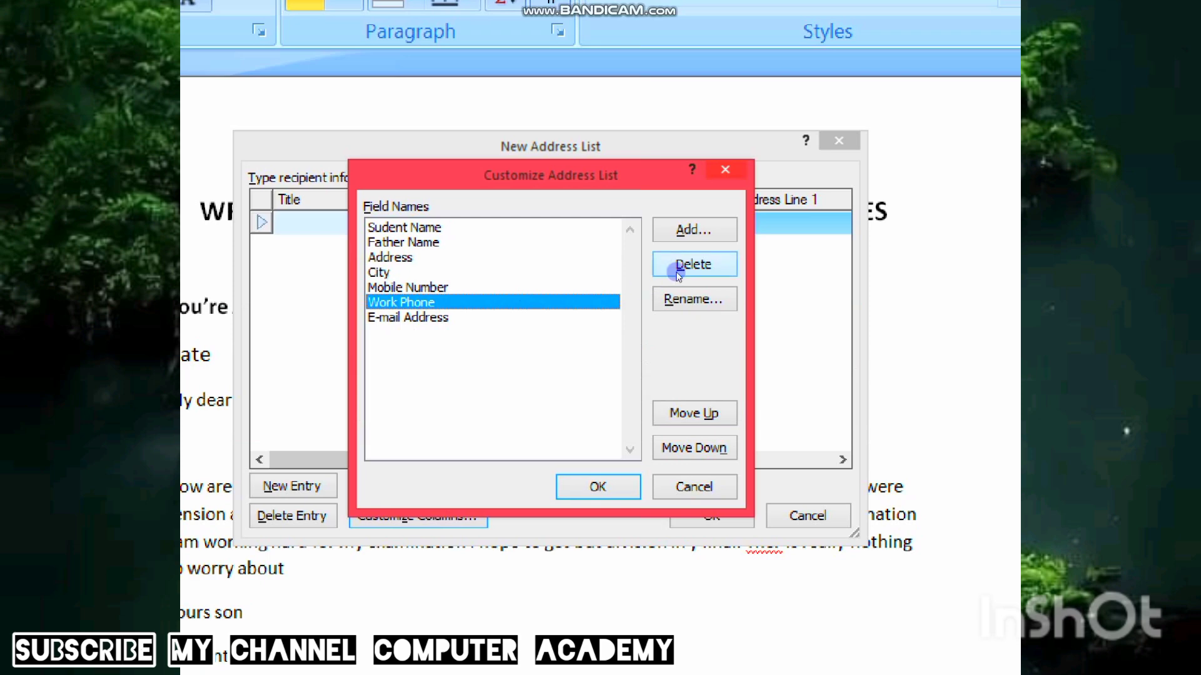
left_click(688, 264)
key("Return")
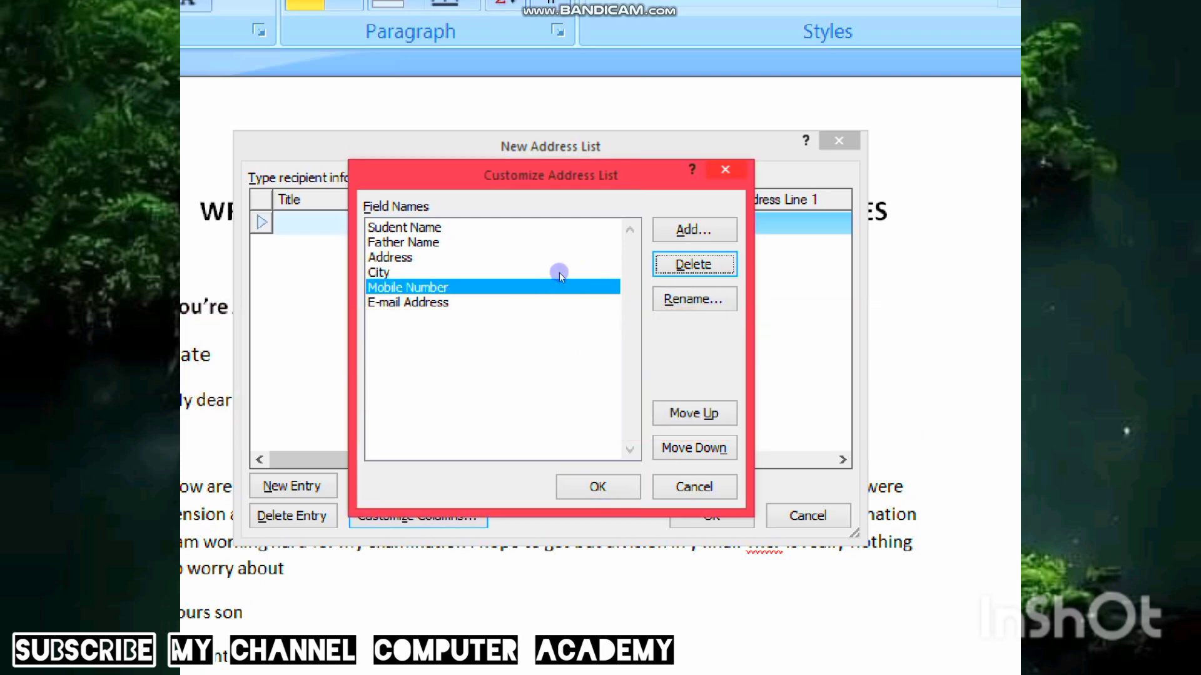
- Accept the customized fields and type the first record's student and father names, address, city, mobile number and e-mail
key("Return")
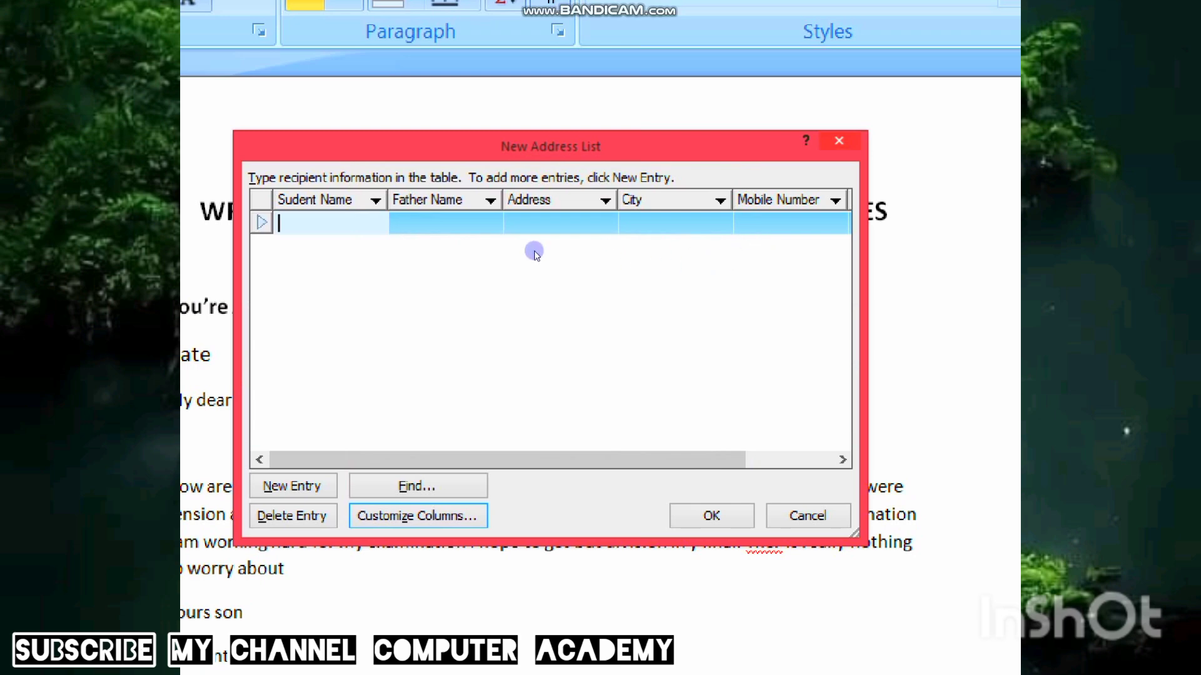
key("Tab")
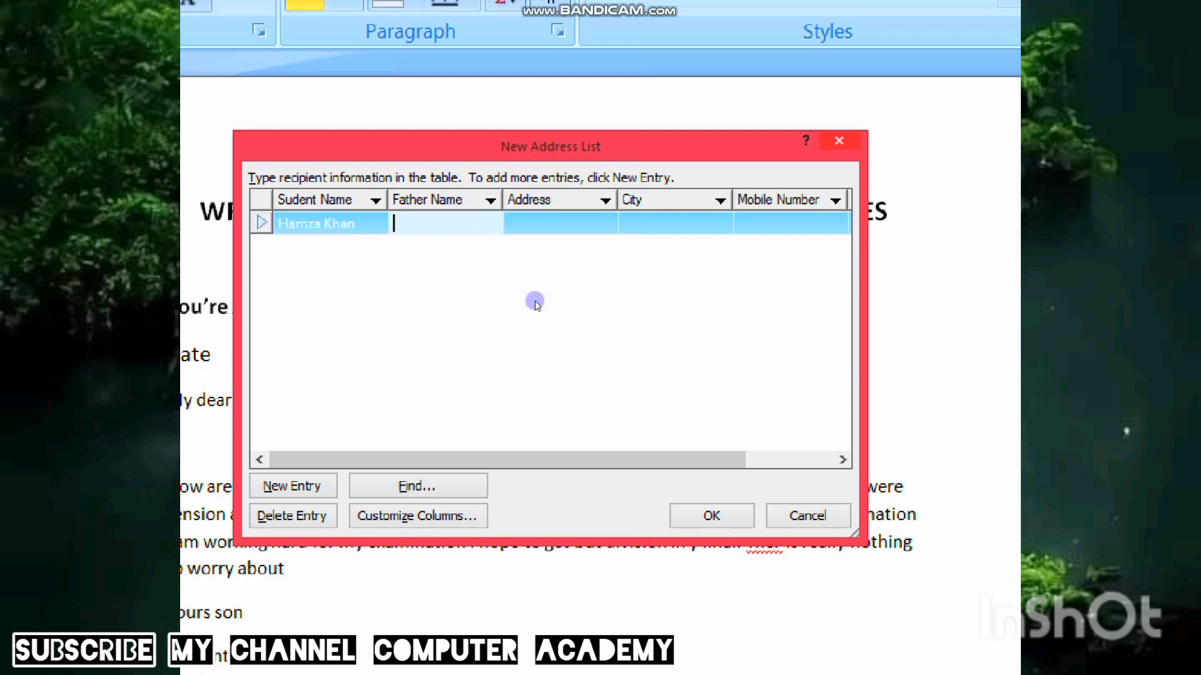
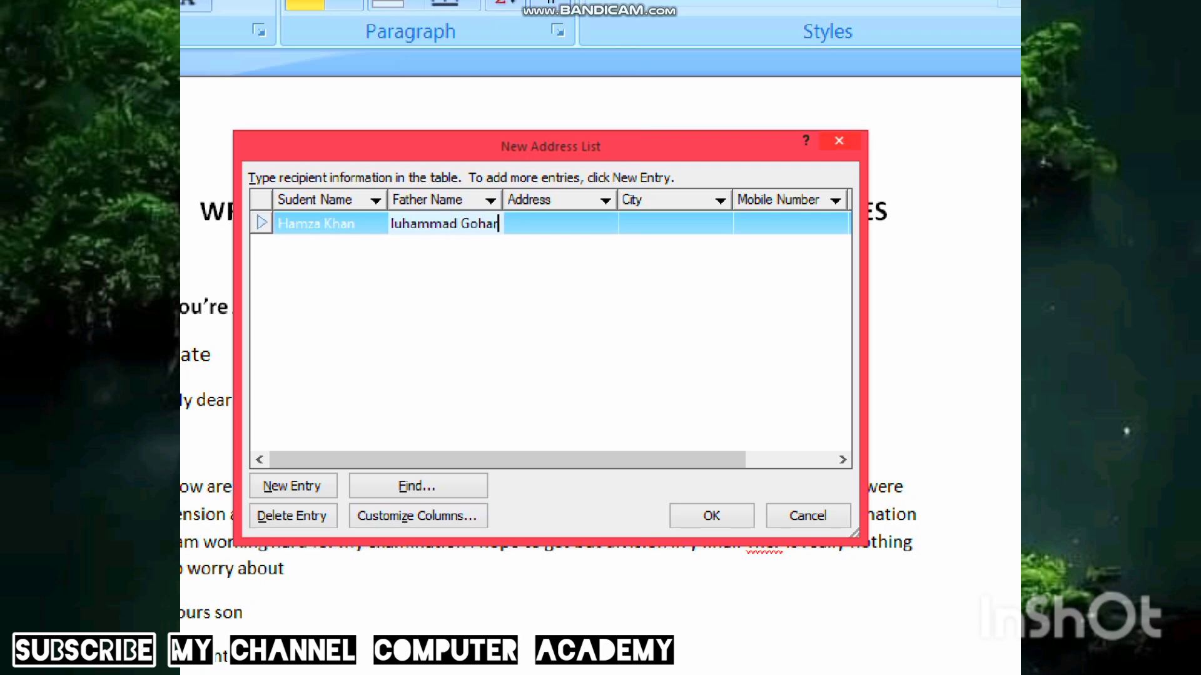
key("Tab")
type("M")
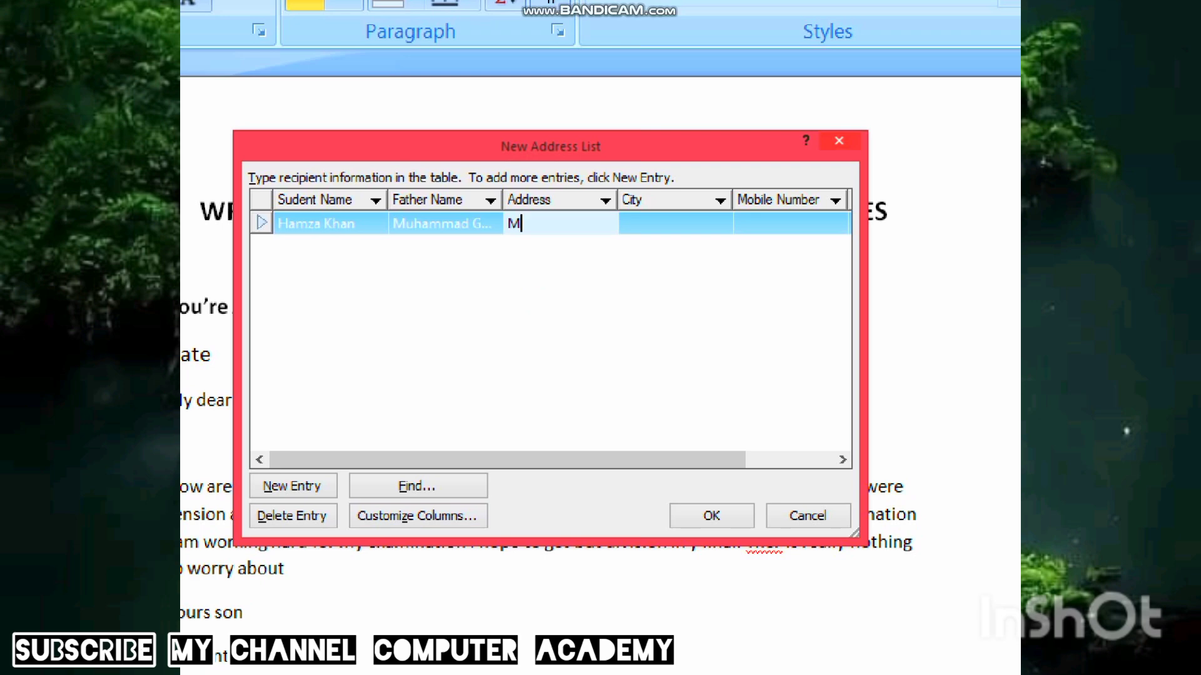
type("ain Bazar")
key("Tab")
type("Kol")
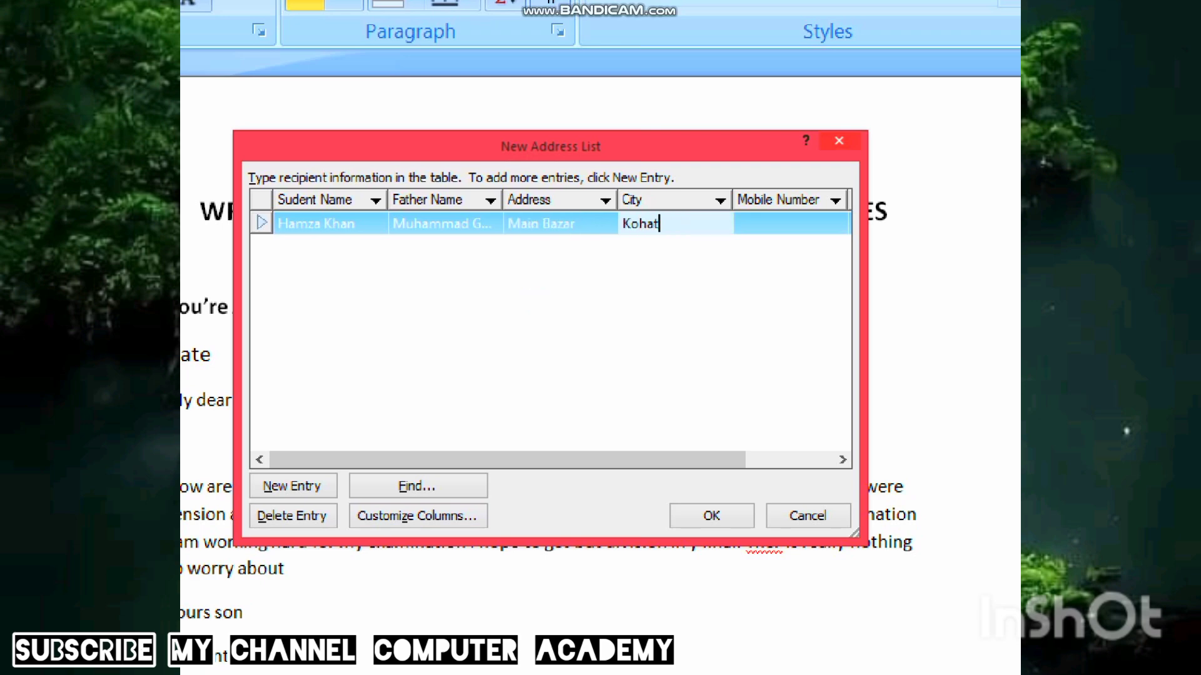
key("Tab")
key("Tab")
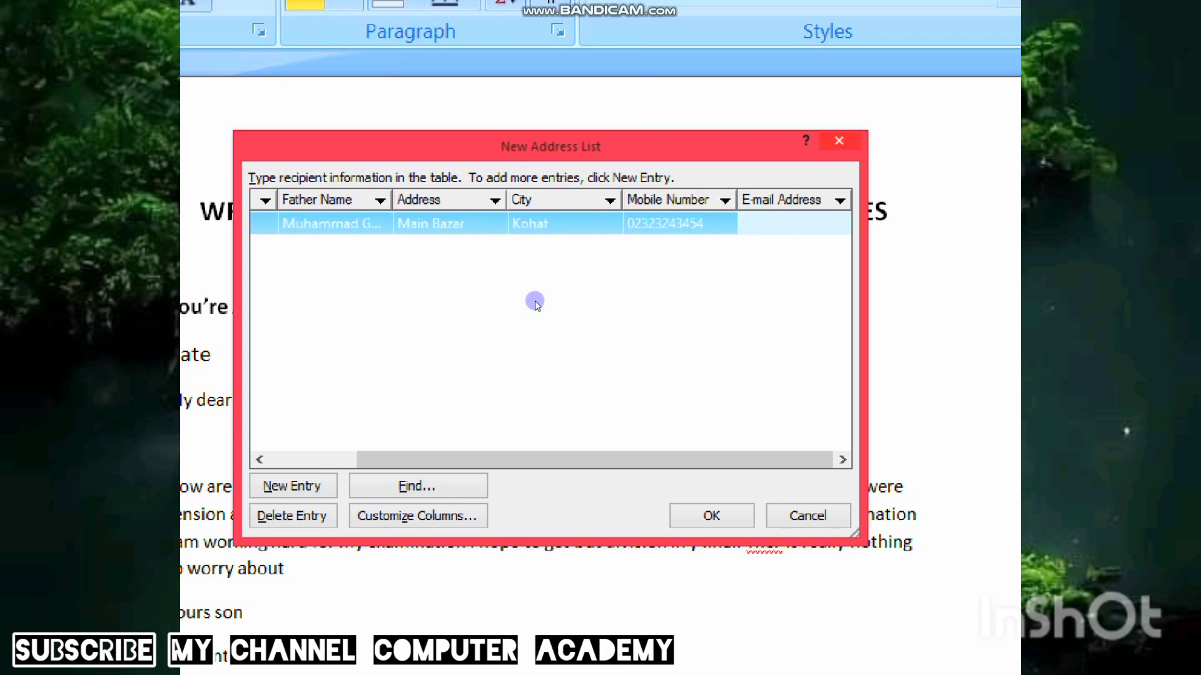
type("w")
type("gmailcom")
type("com")
left_click(535, 303)
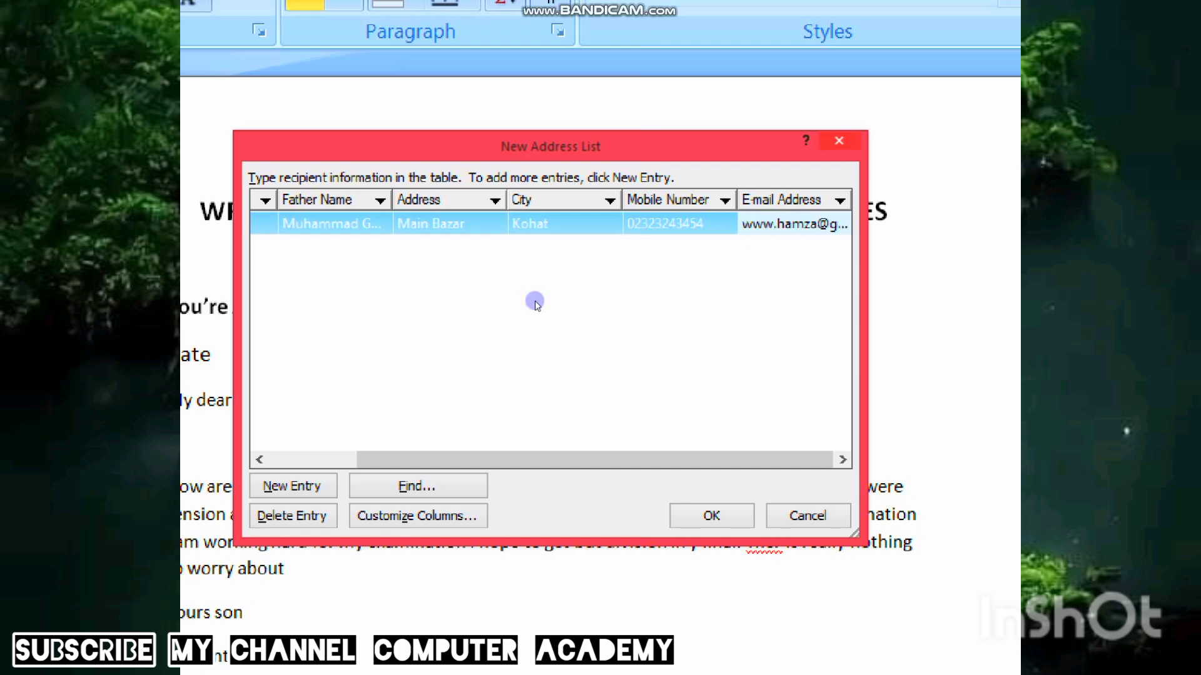
- Add a new entry and fill in the second record's names, address, city, mobile number and e-mail
key("alt+n")
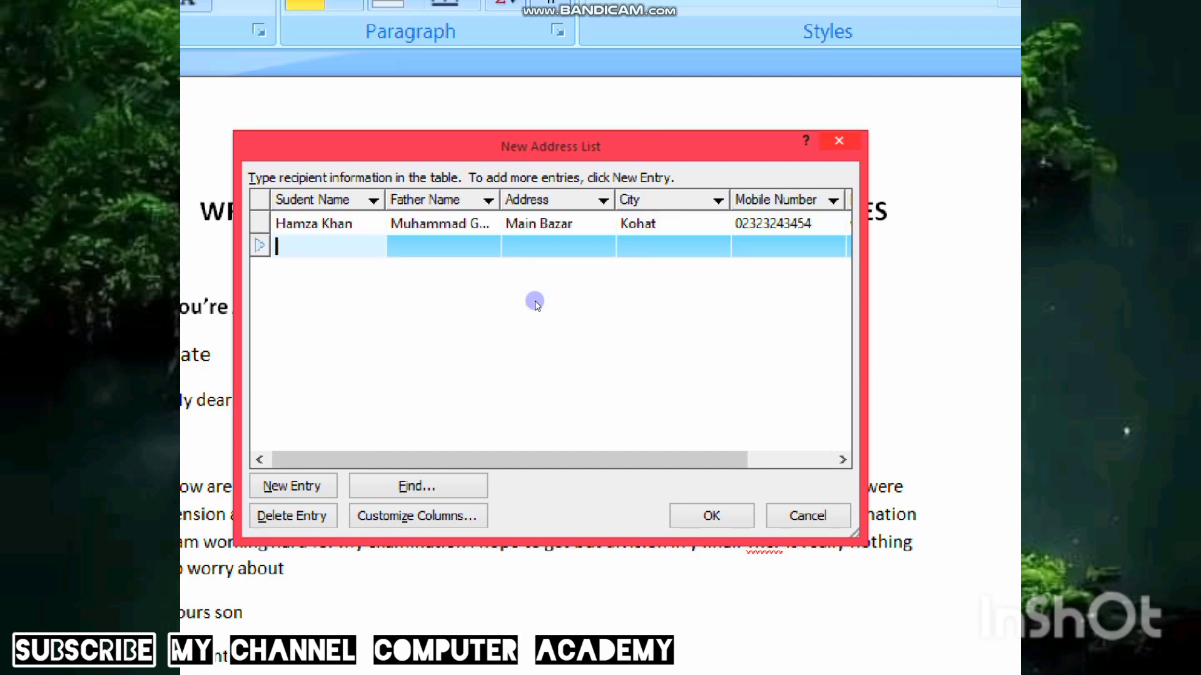
type("H")
key("Tab")
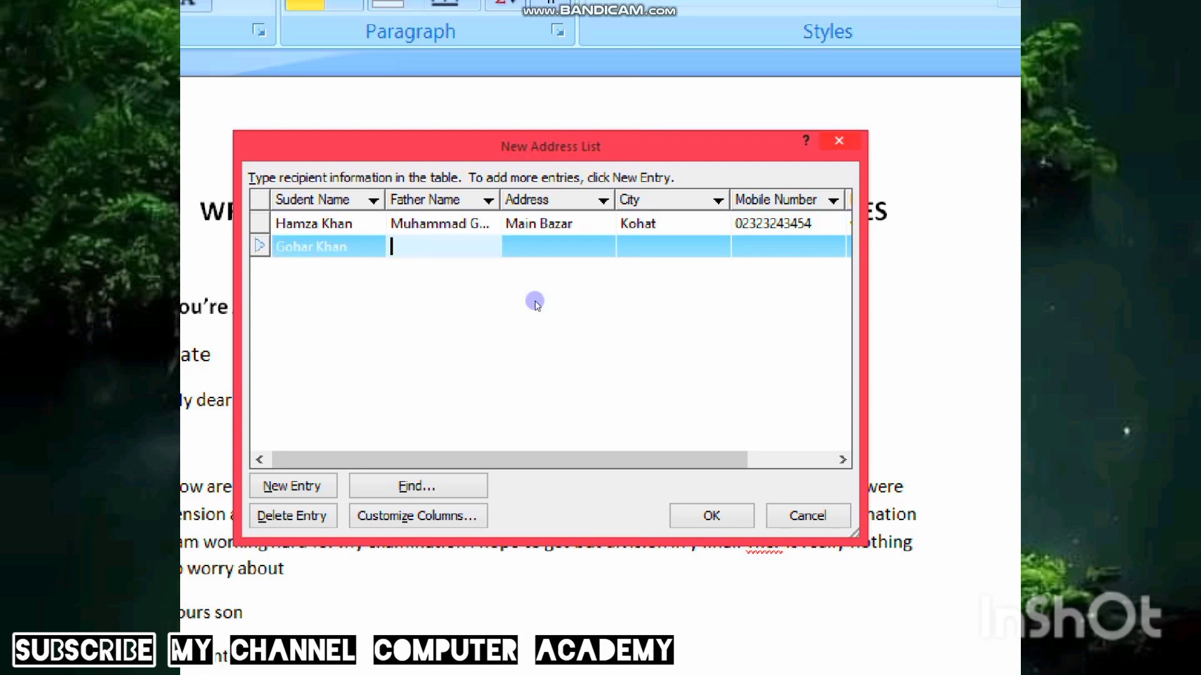
type("T")
type("Khan")
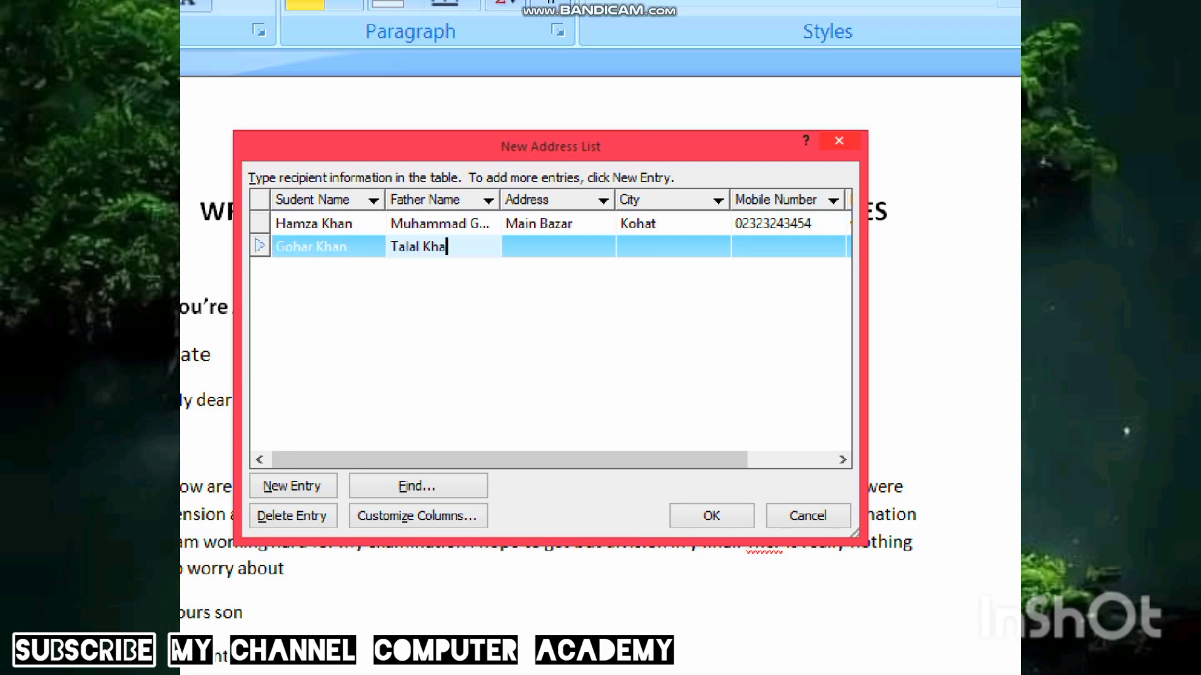
key("Tab")
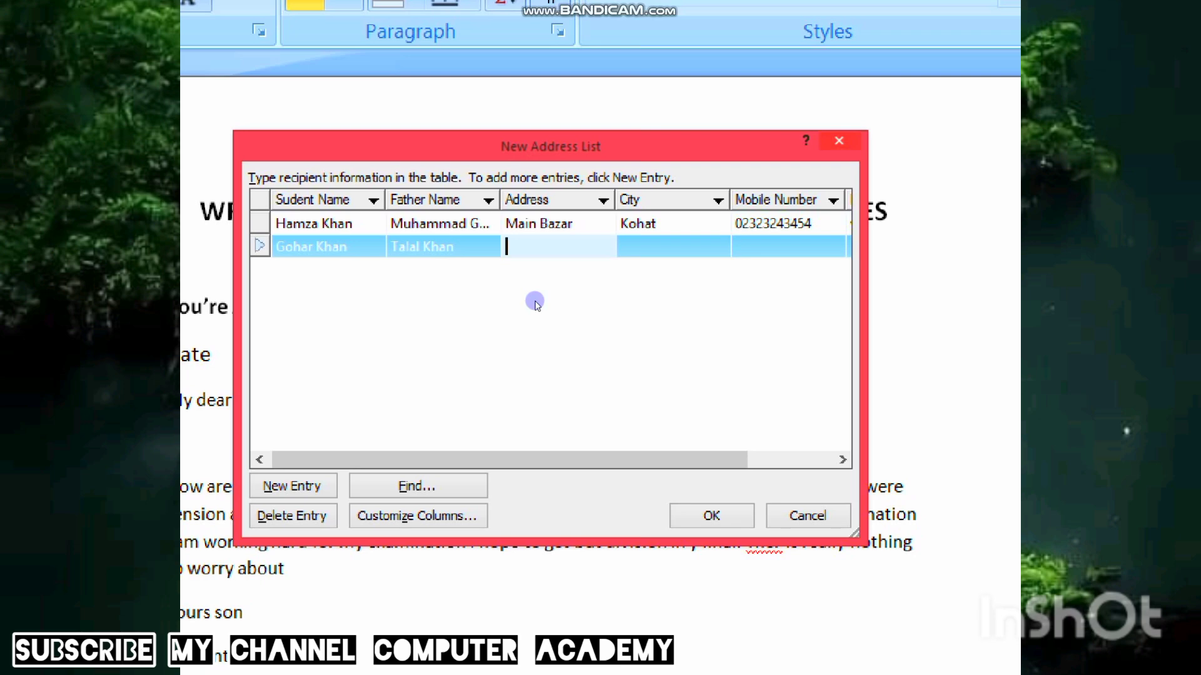
type("Main Road")
key("Tab")
type("Peshawar")
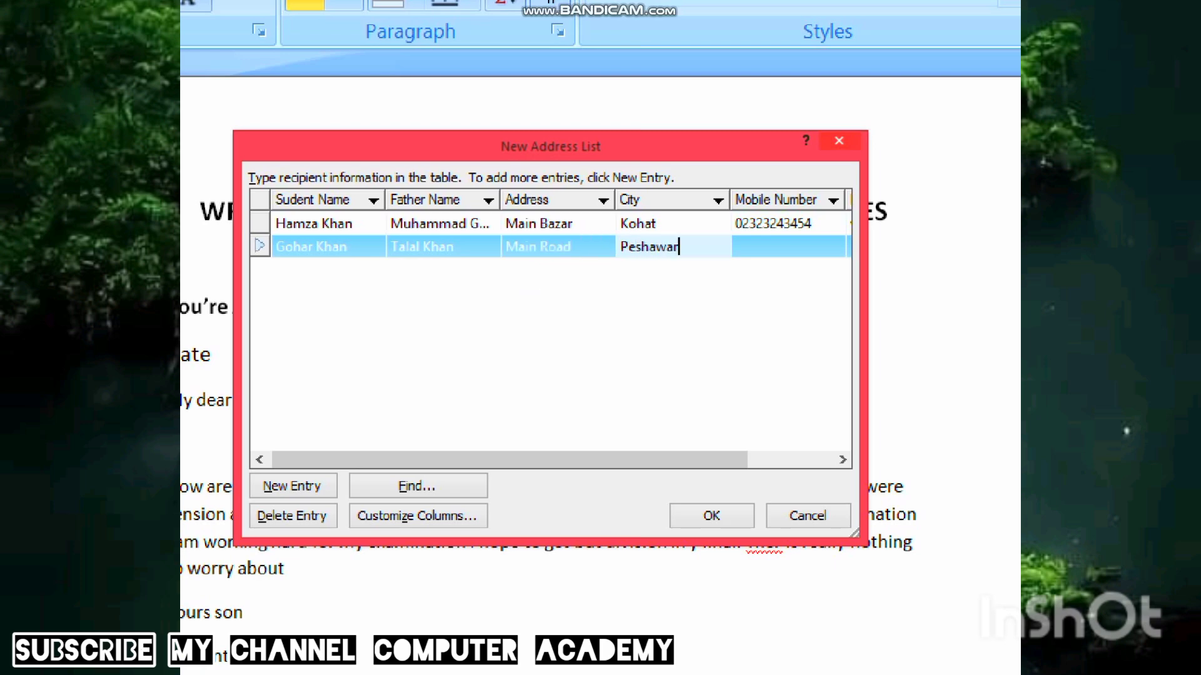
key("Tab")
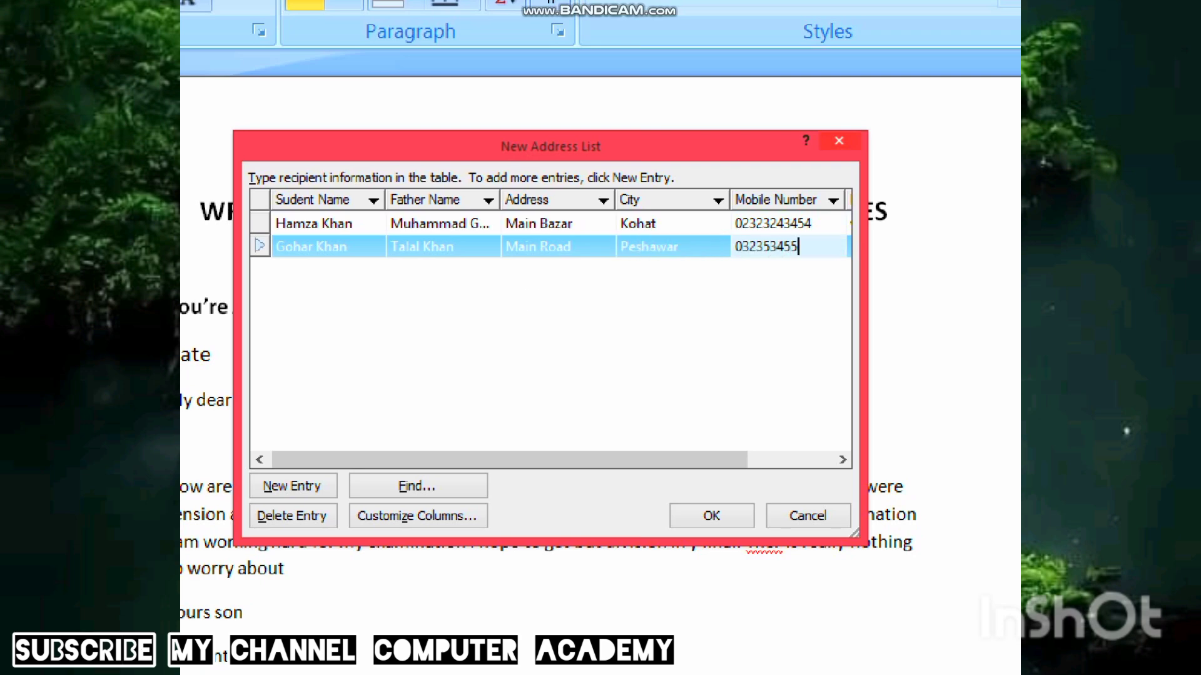
key("Tab")
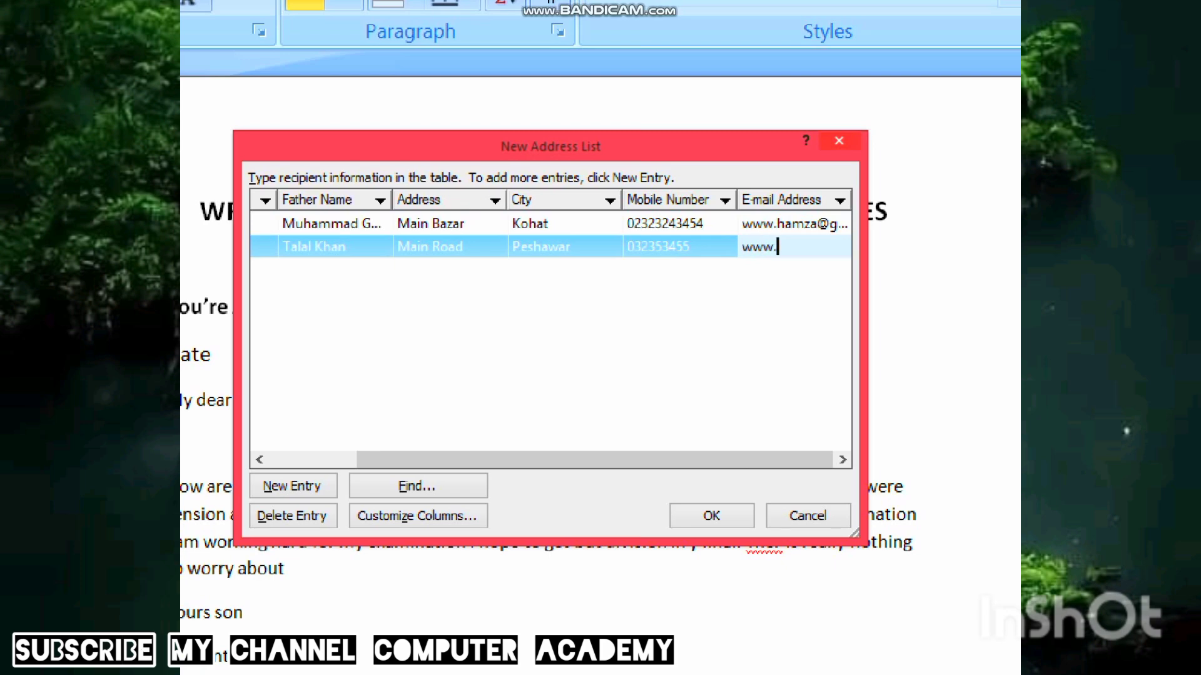
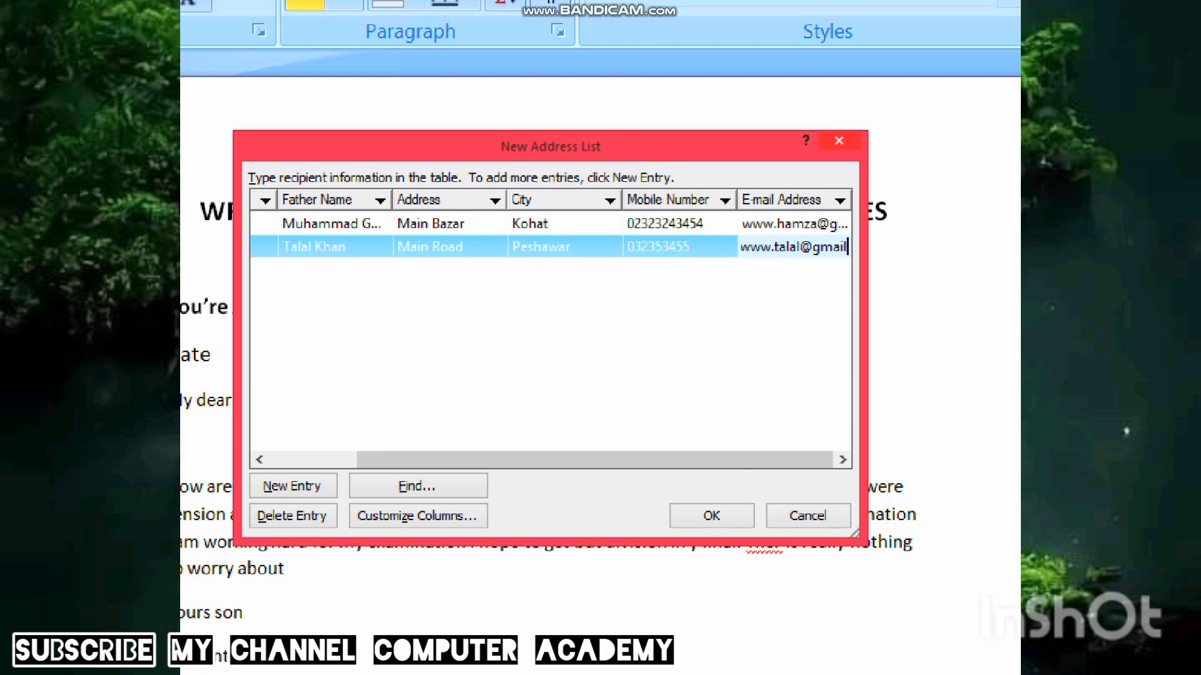
key("Tab")
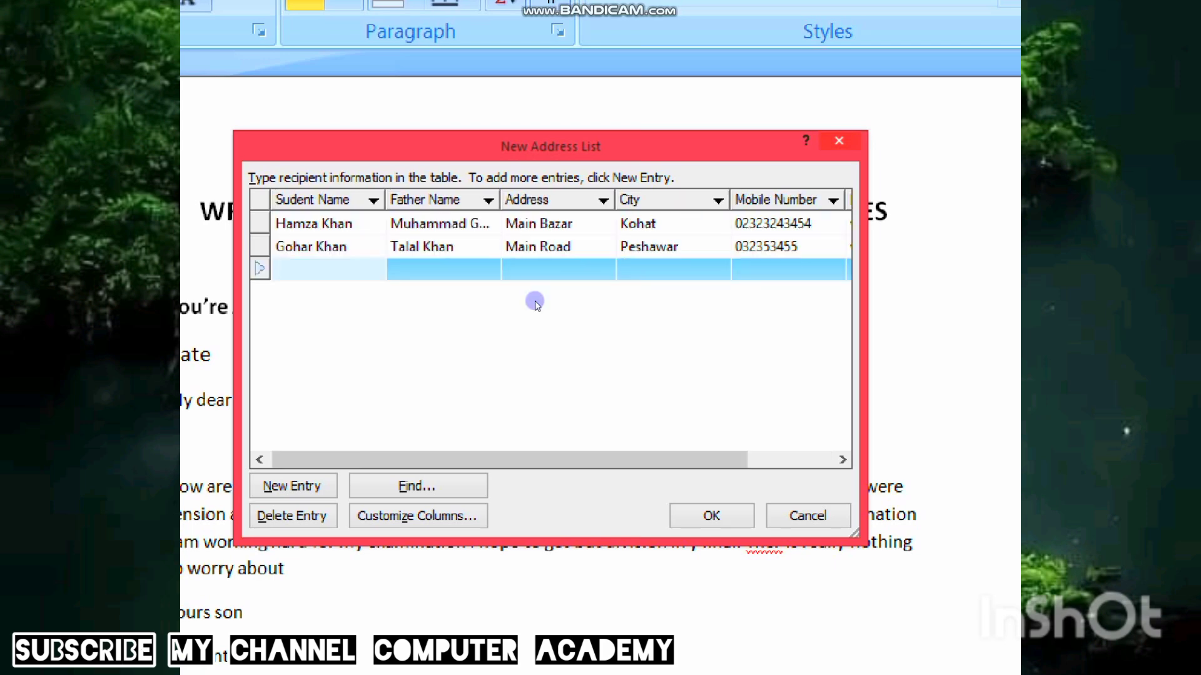
- Type the third record's student and father names, address, city, mobile number and e-mail
key("Tab")
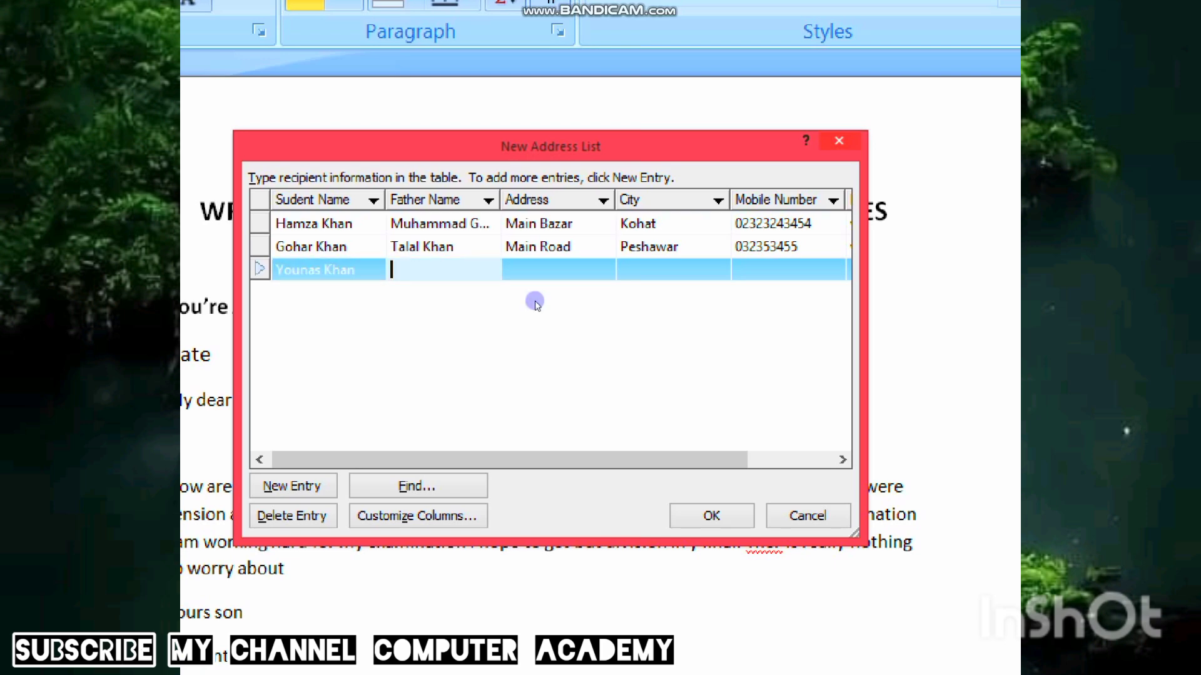
left_click(535, 303)
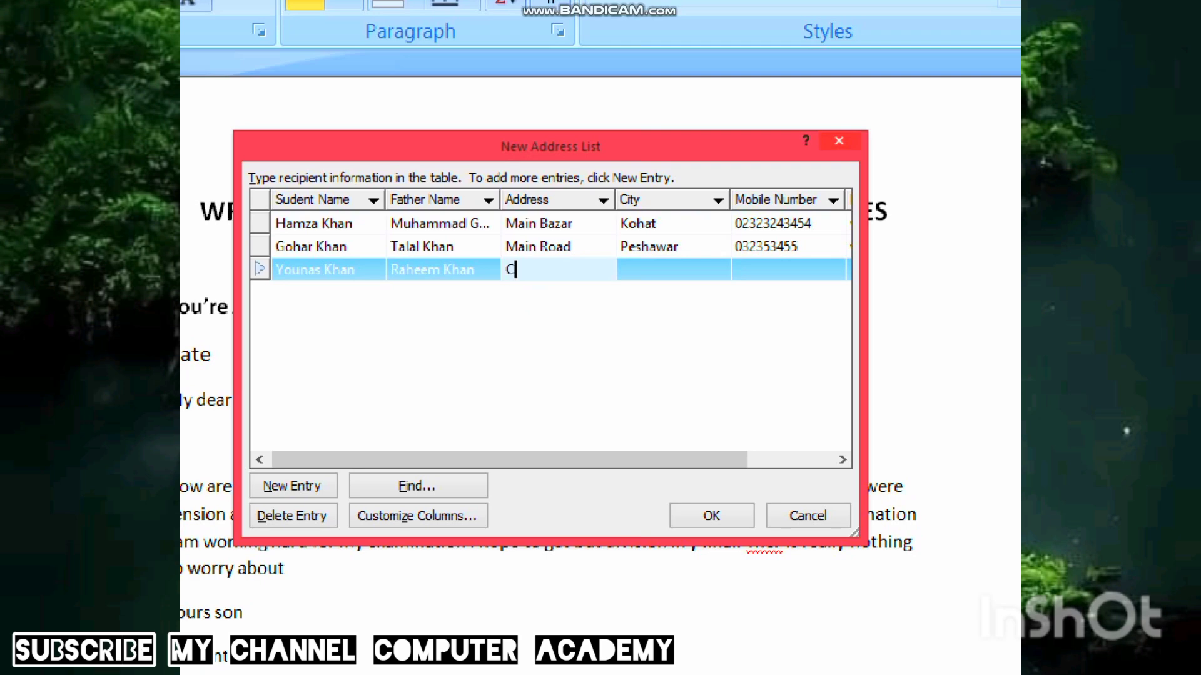
type("main City")
key("Tab")
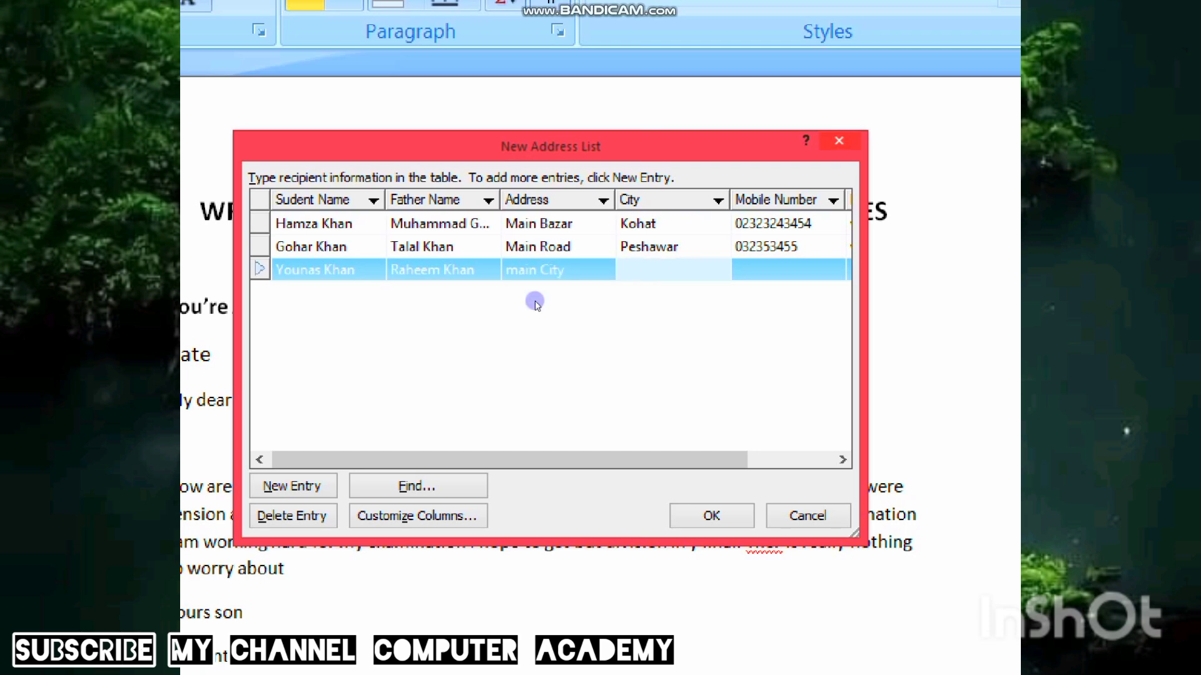
type("Lahore")
key("Tab")
key("Tab")
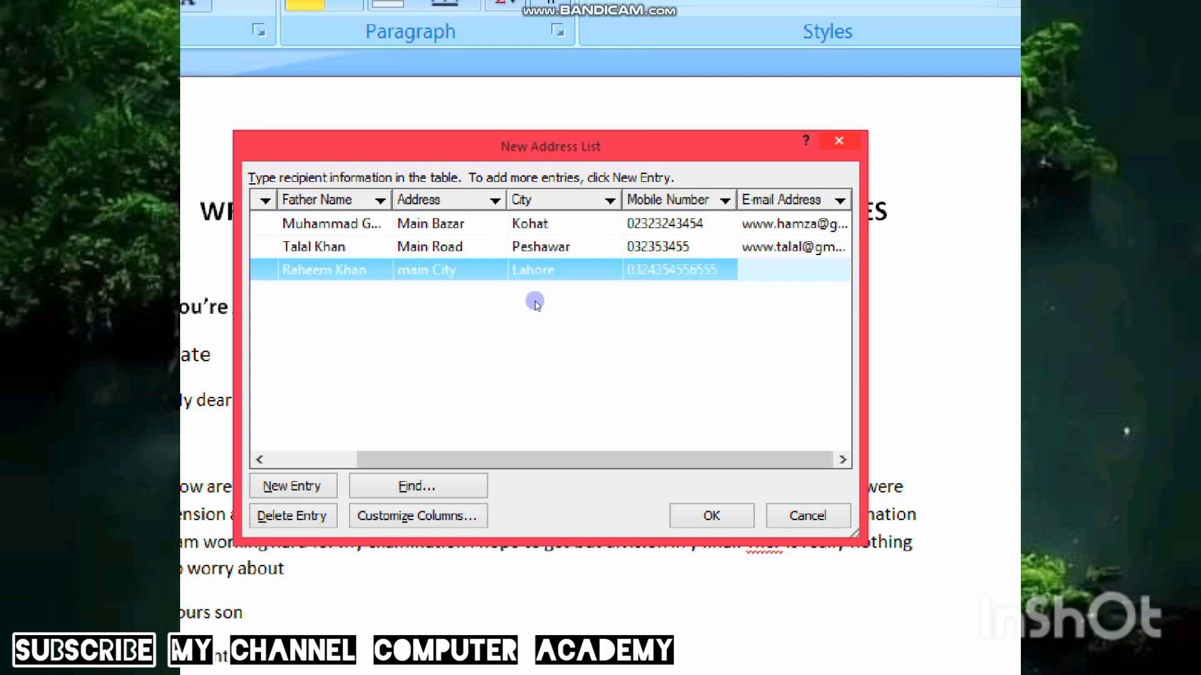
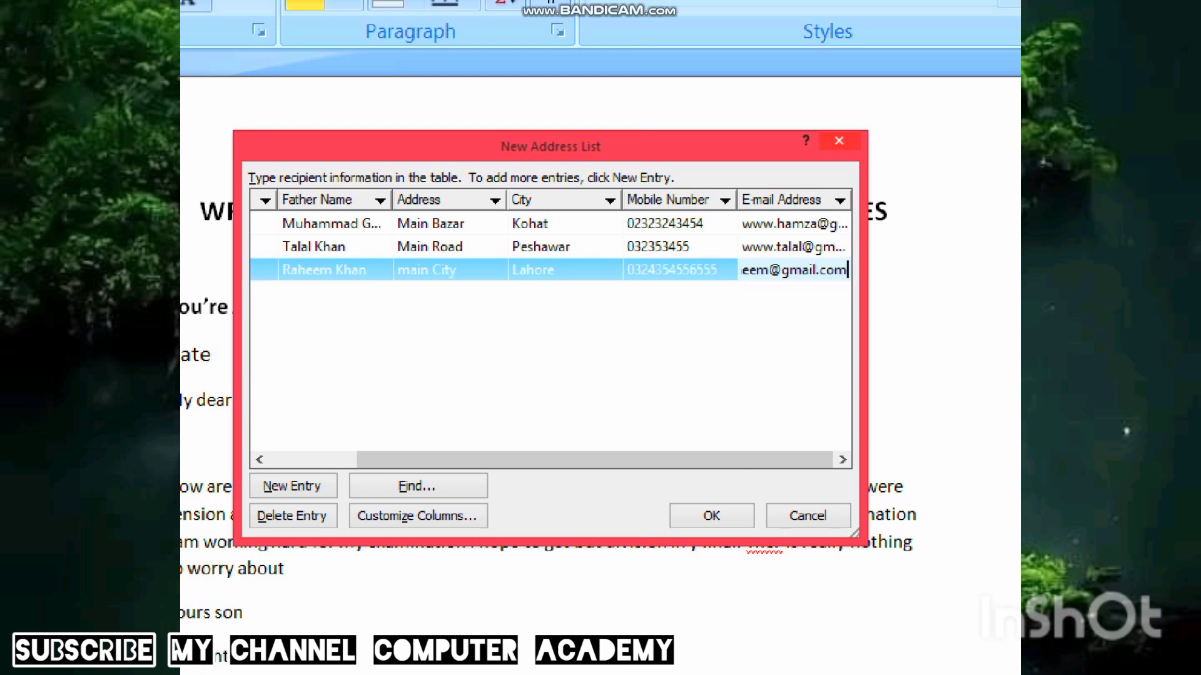
left_click(536, 300)
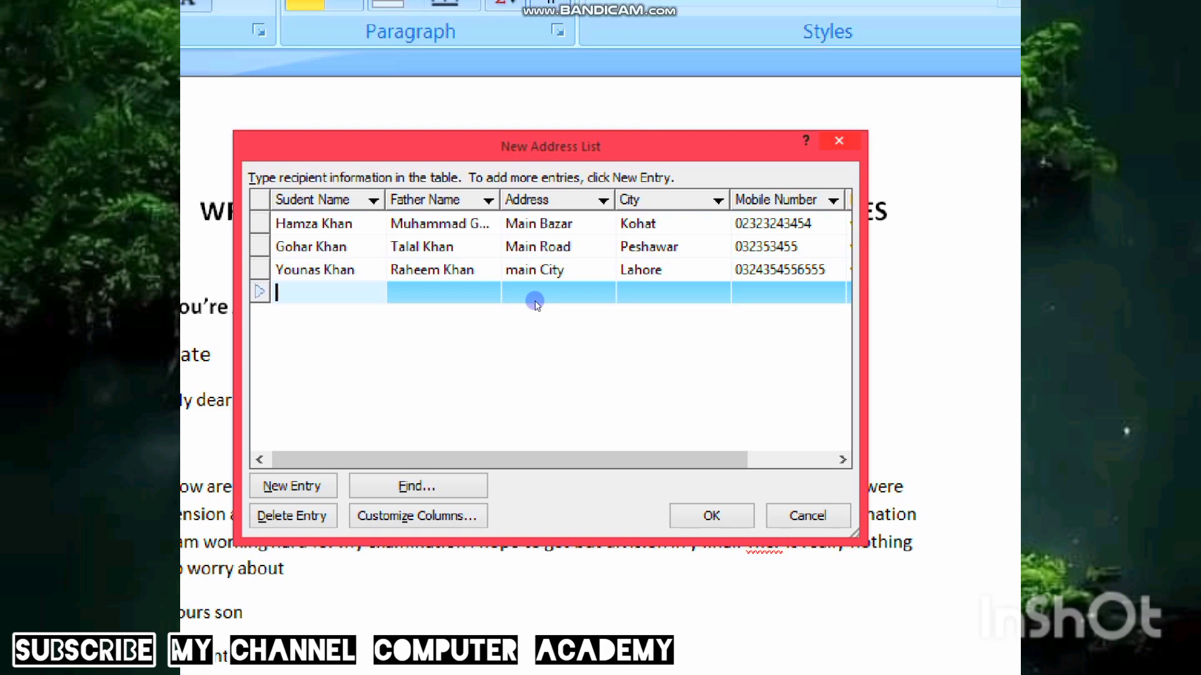
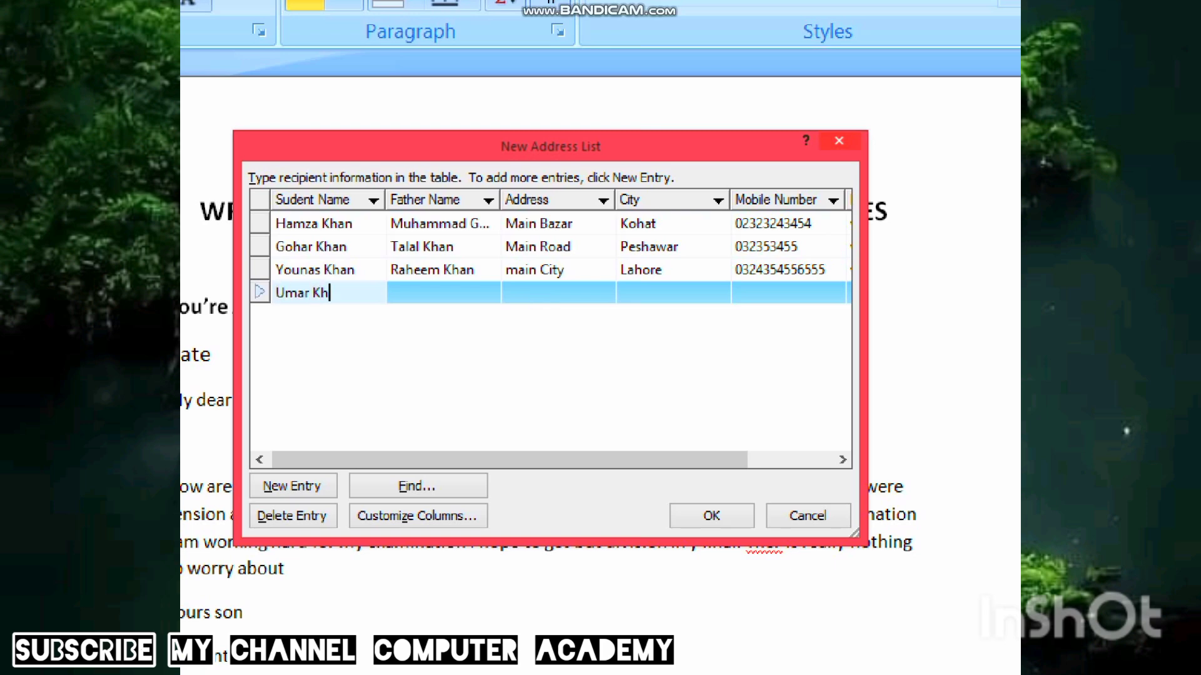
- Type the fourth record's student and father names, address, city, mobile number and e-mail
key("Tab")
left_click(536, 304)
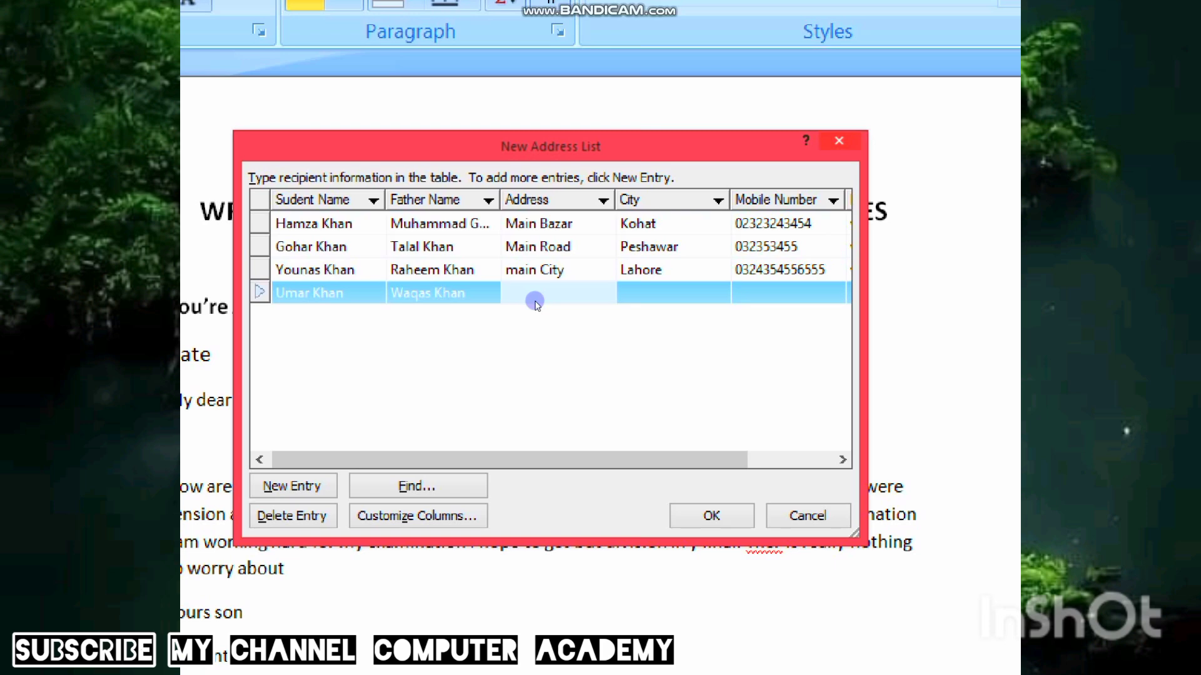
type("Bas Statation")
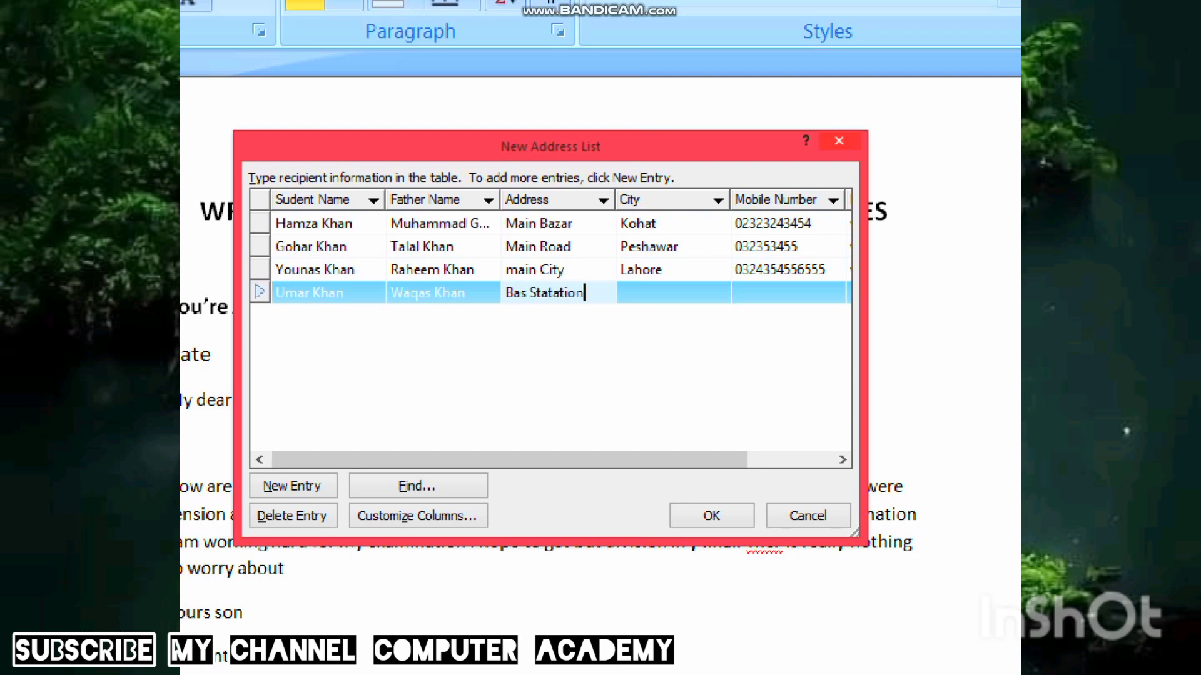
key("Tab")
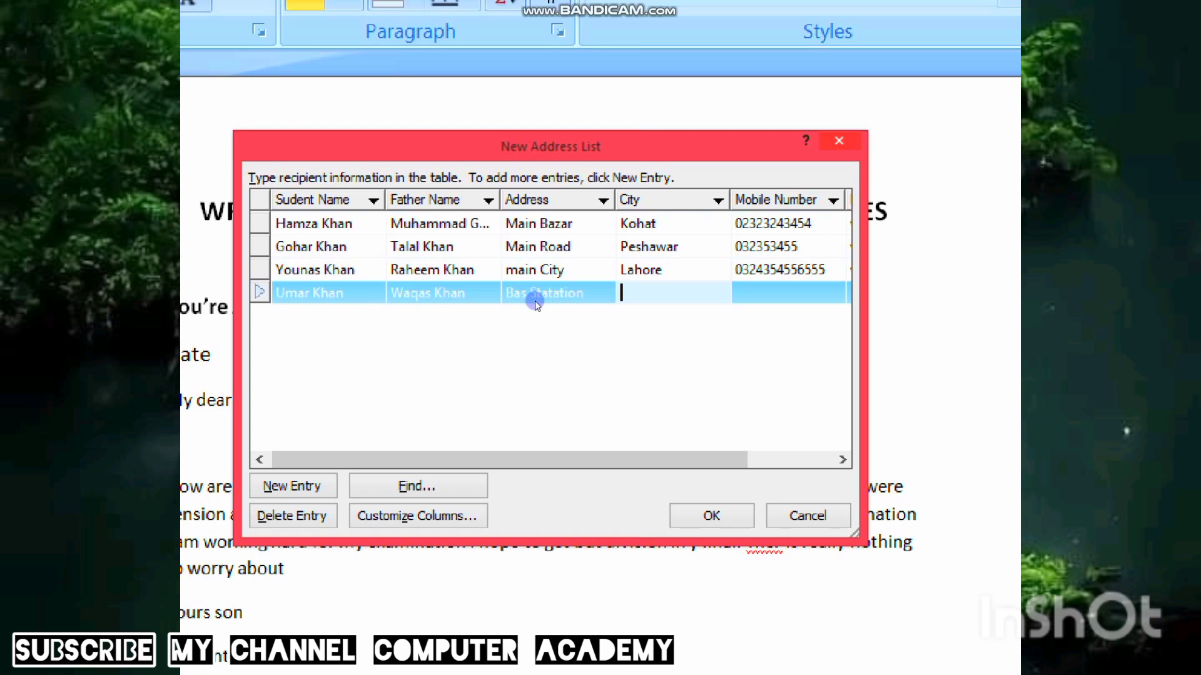
type("Multan")
key("Tab")
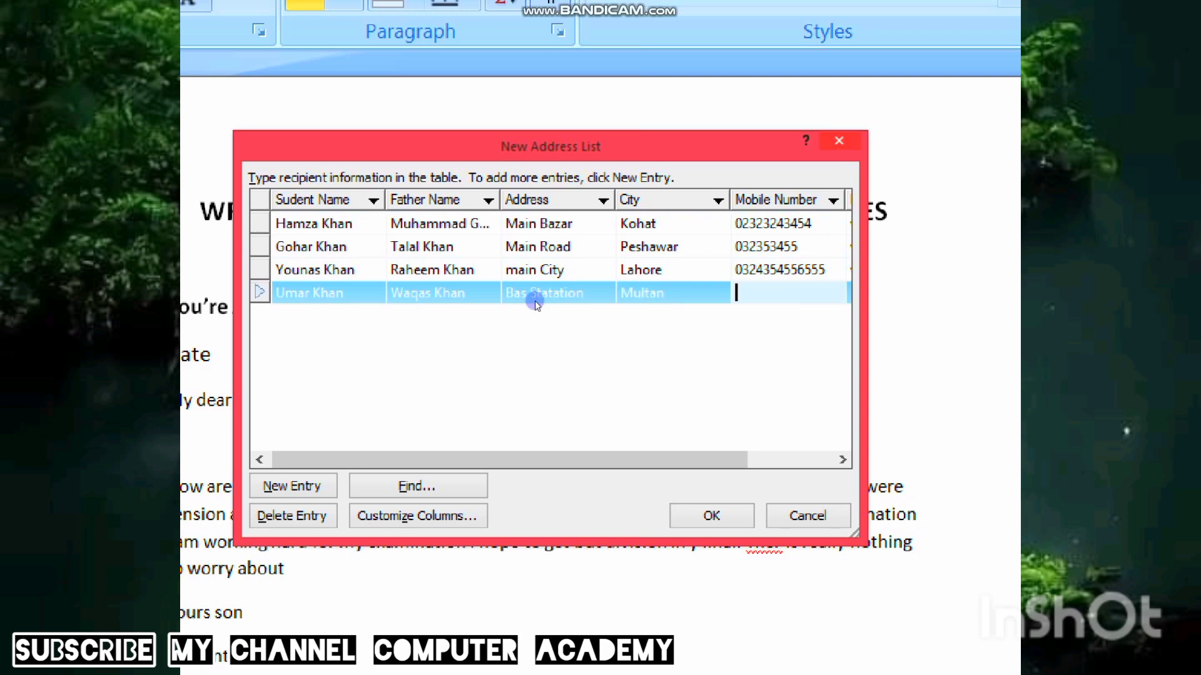
key("Tab")
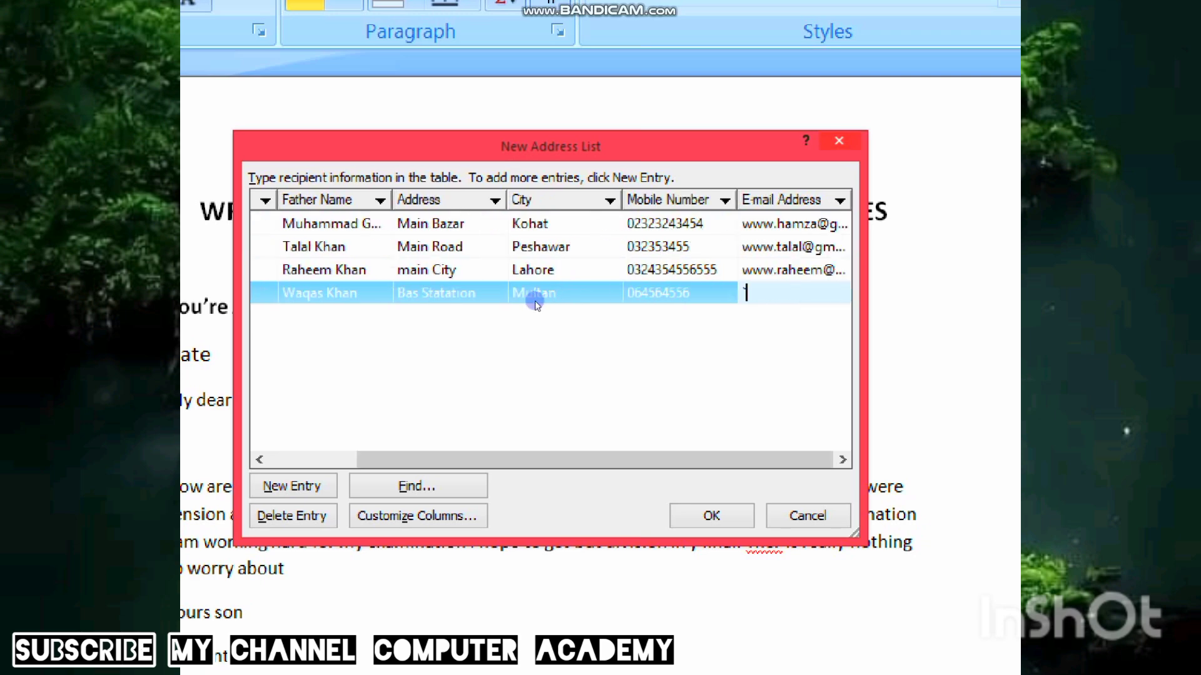
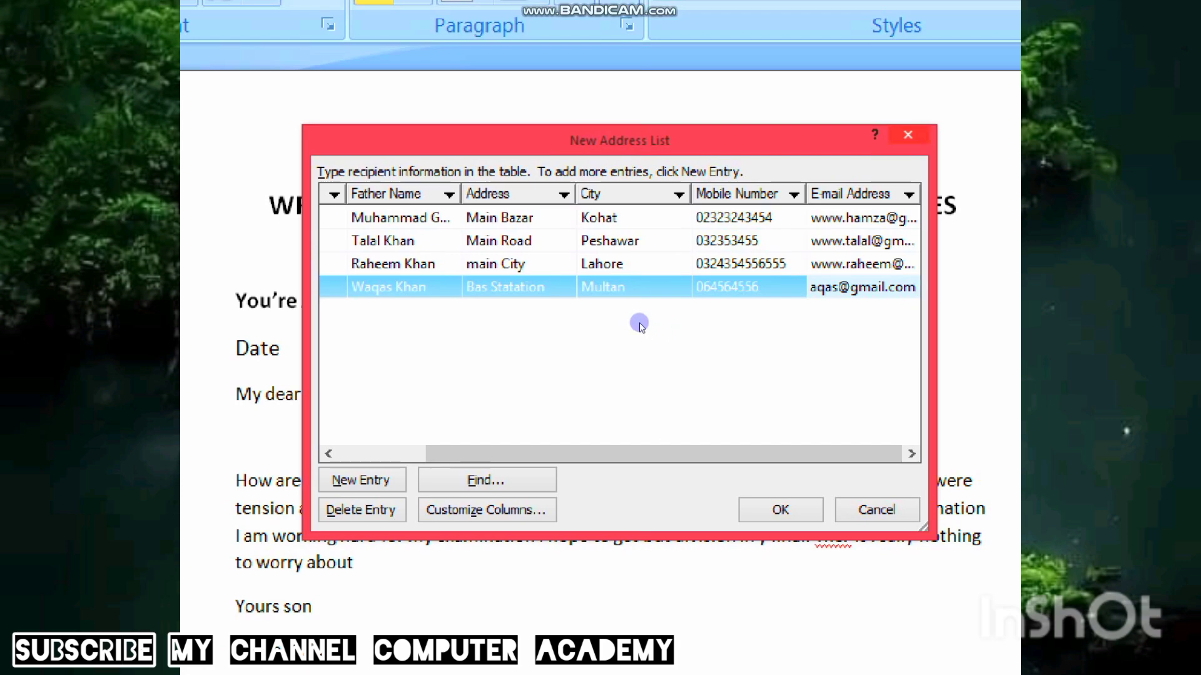
- Save the address list to the Desktop as empdata and place the cursor after Date in the letter
key("Return")
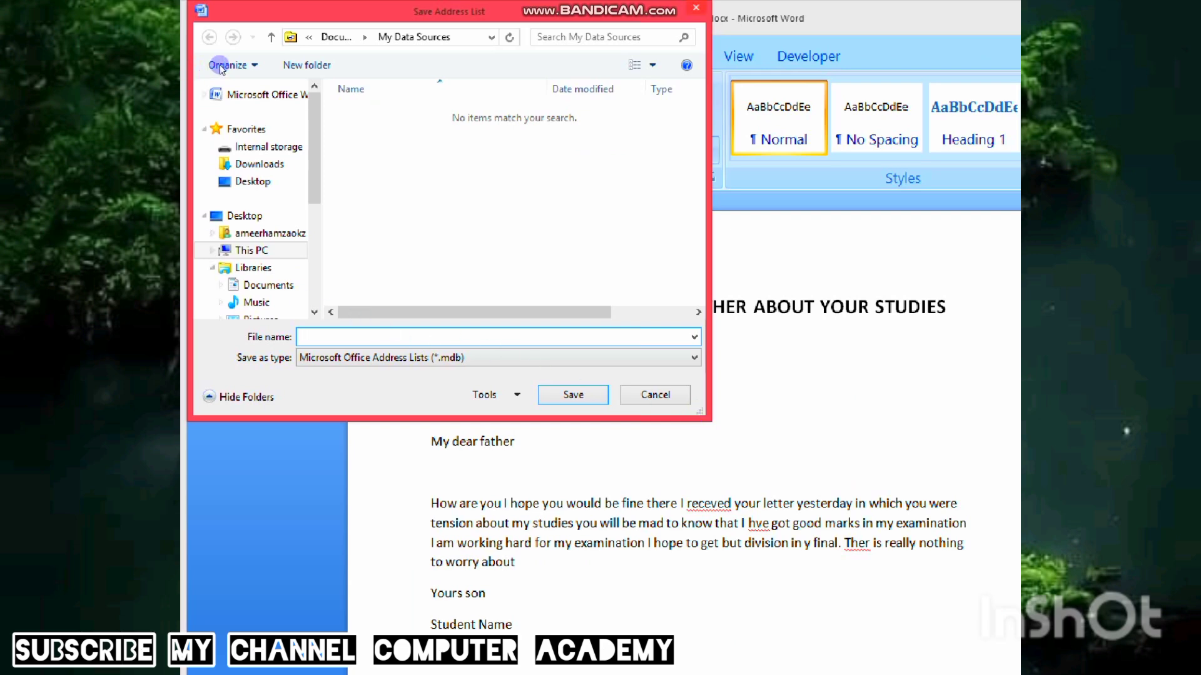
left_click(252, 181)
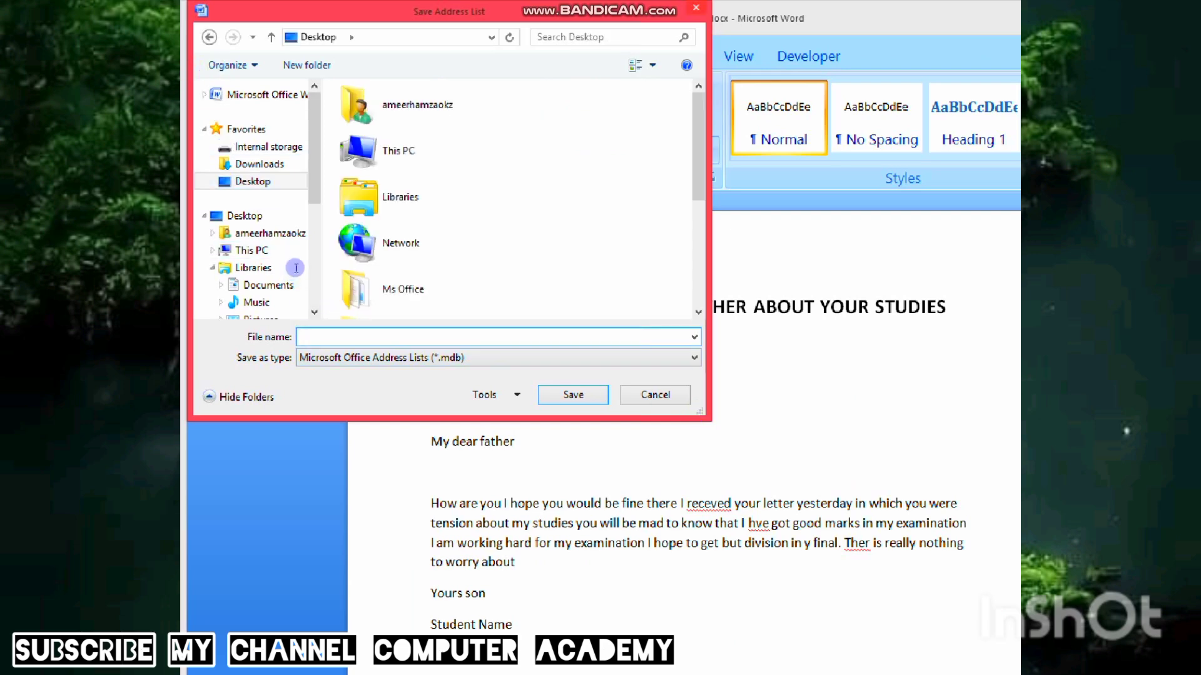
type("empdata")
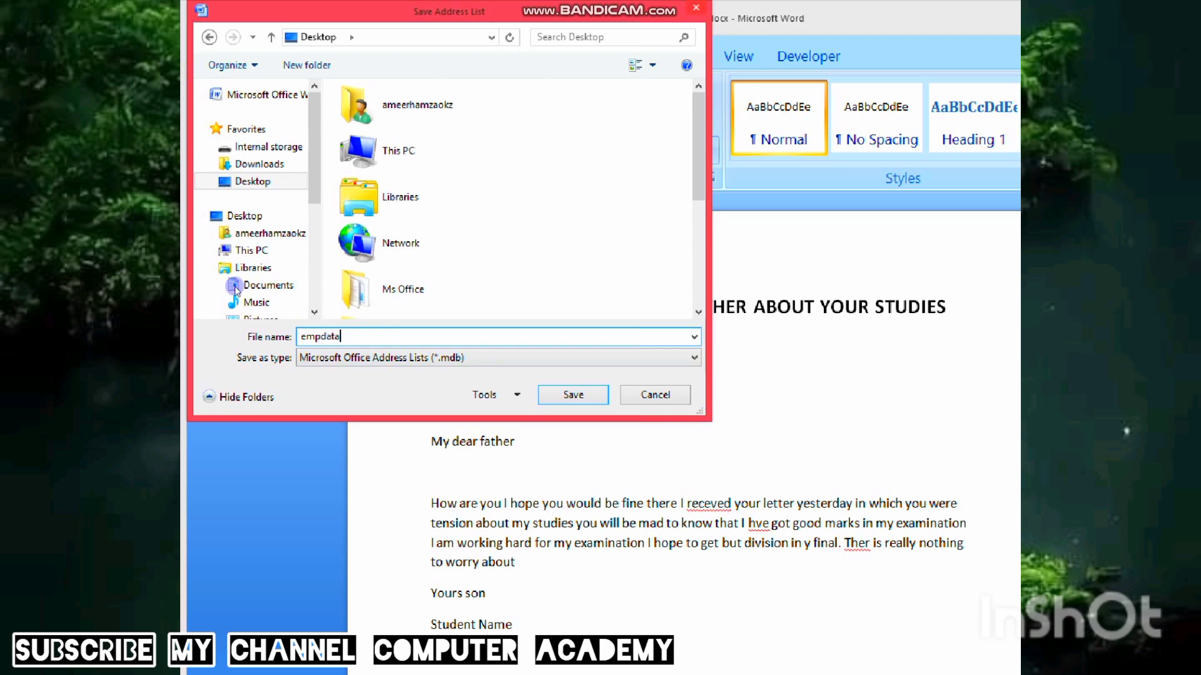
key("Return")
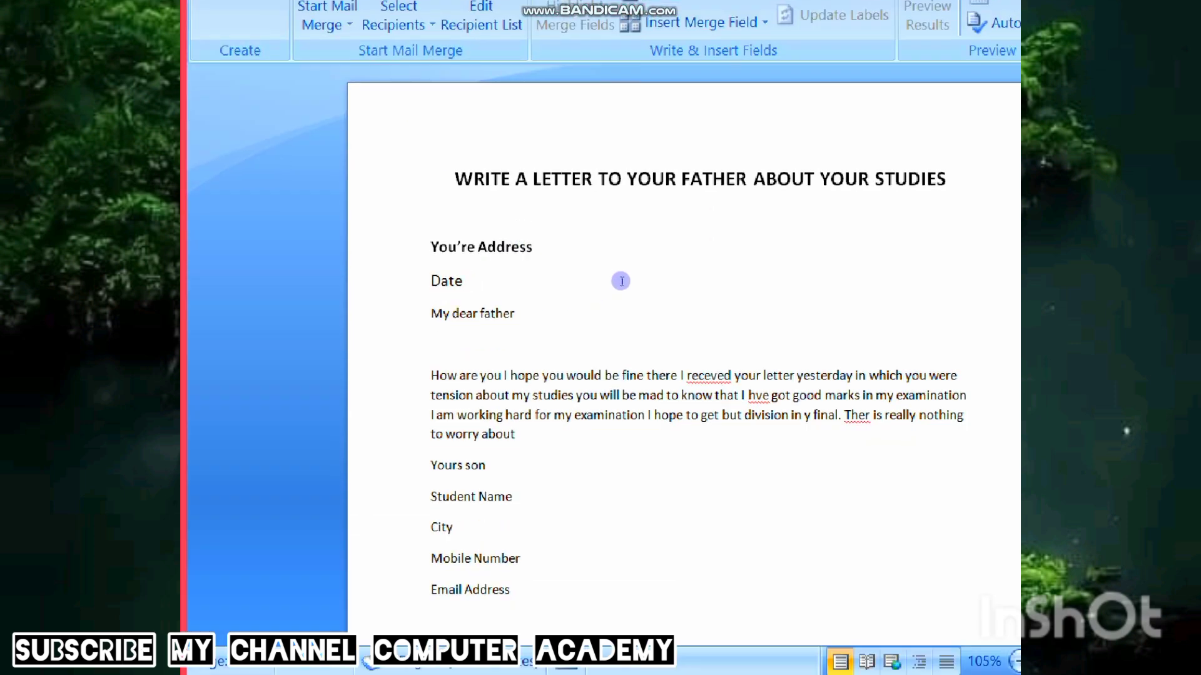
left_click(621, 280)
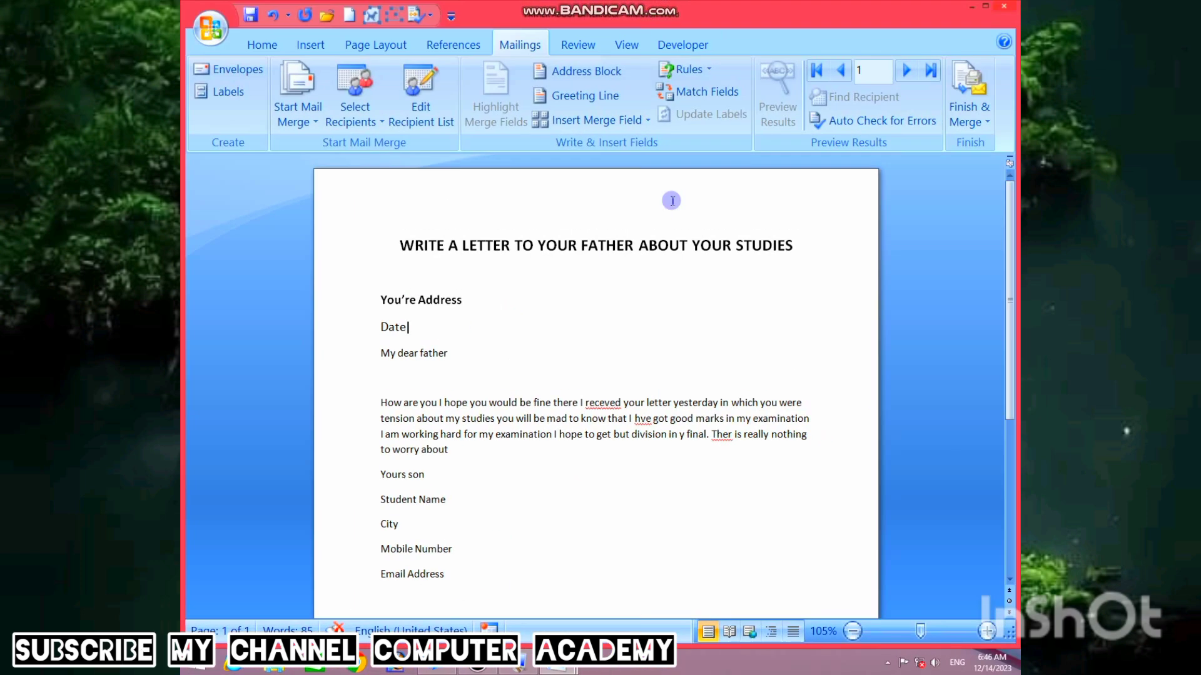